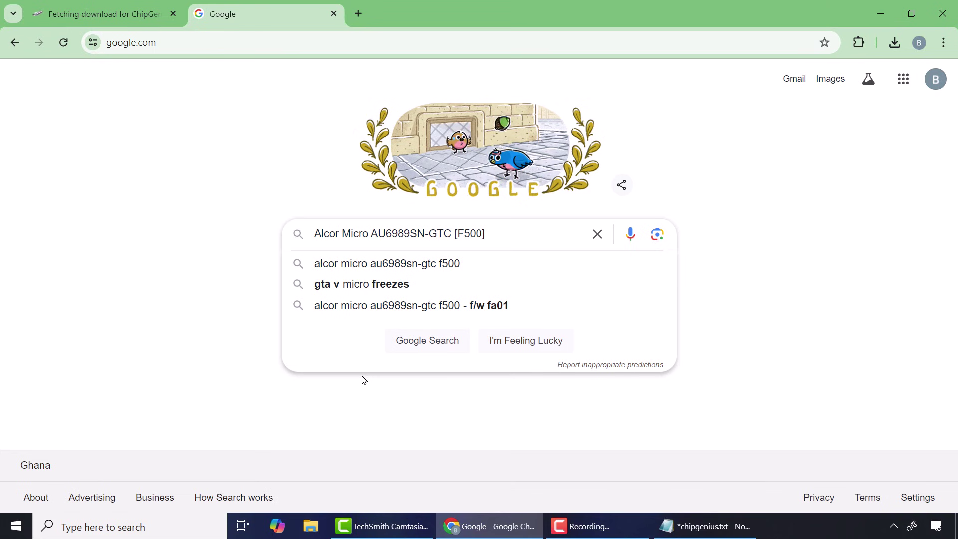
# - Search Google for Alcor Micro AU6989SN-GTC [F500]
pyautogui.press('Return')
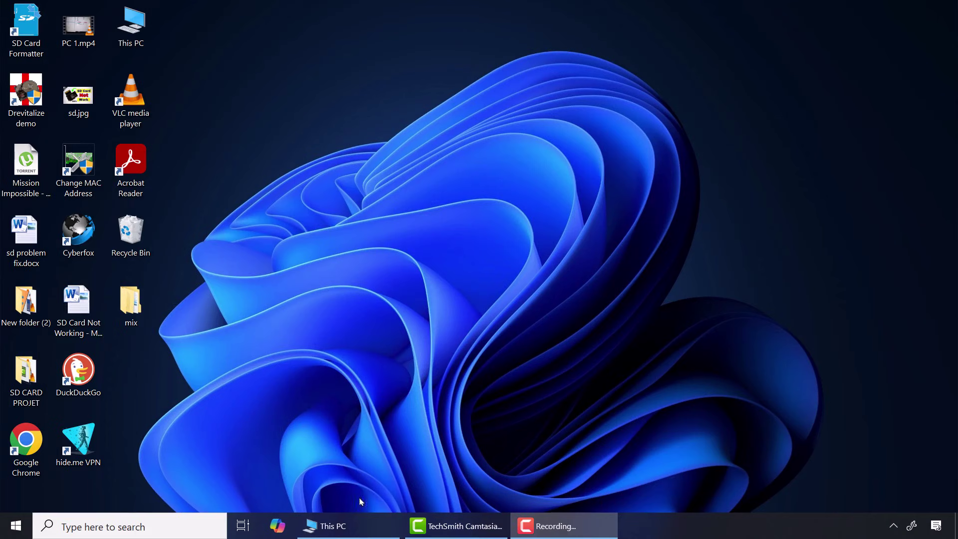
# - Check the drives listed in This PC, then open Disk Management and examine the entry for removable Disk 3
pyautogui.click(332, 526)
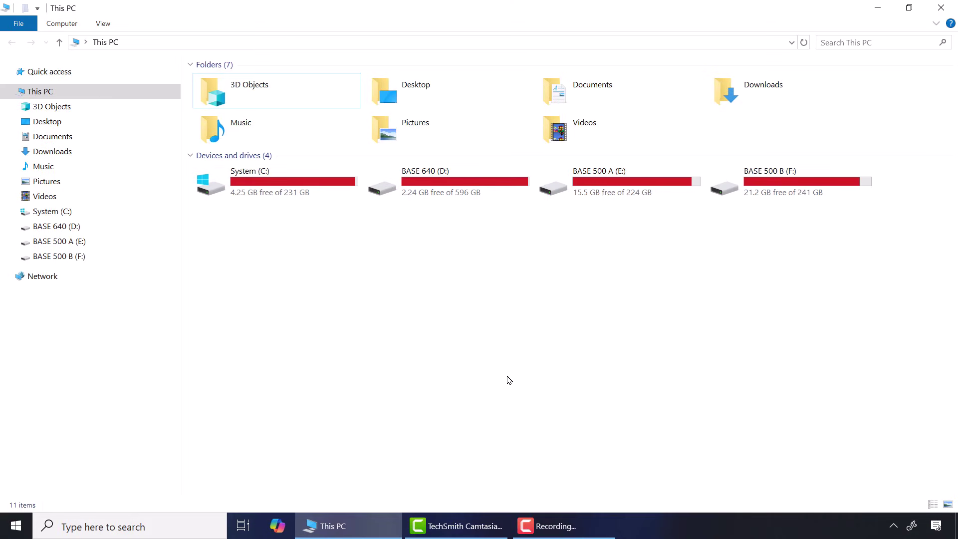
pyautogui.rightClick(14, 530)
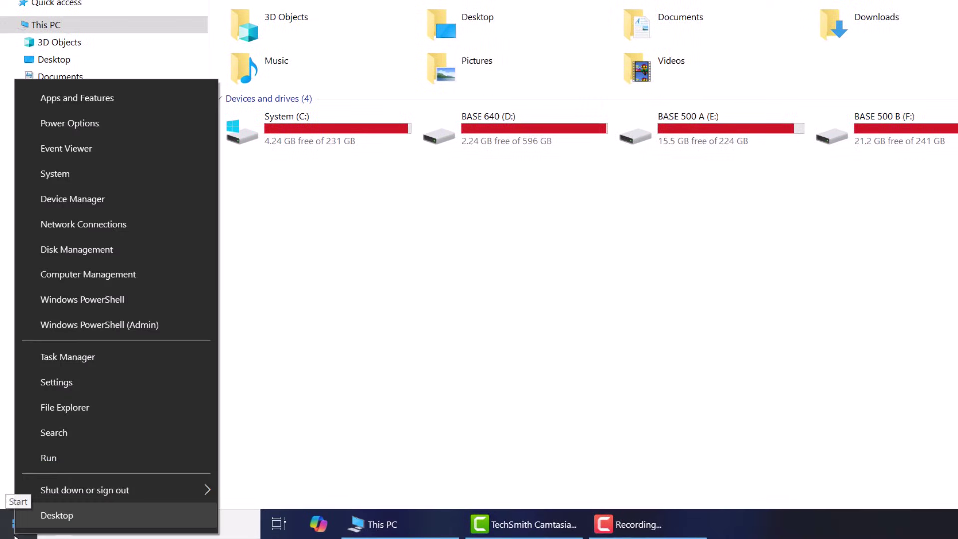
pyautogui.click(104, 251)
pyautogui.moveTo(879, 287); pyautogui.dragTo(884, 370)
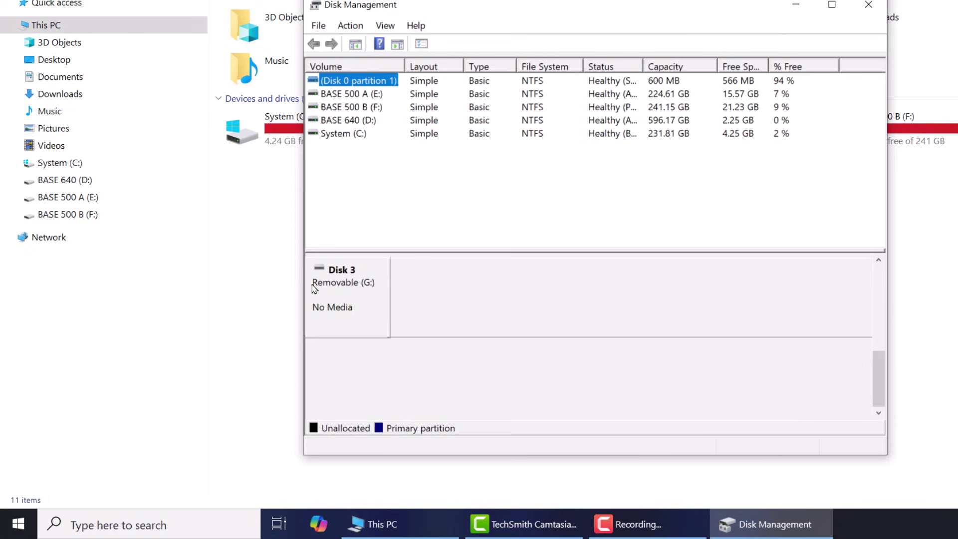
# - Launch DISKPART with administrator approval and run LIST DISK to view the attached disks
pyautogui.click(178, 525)
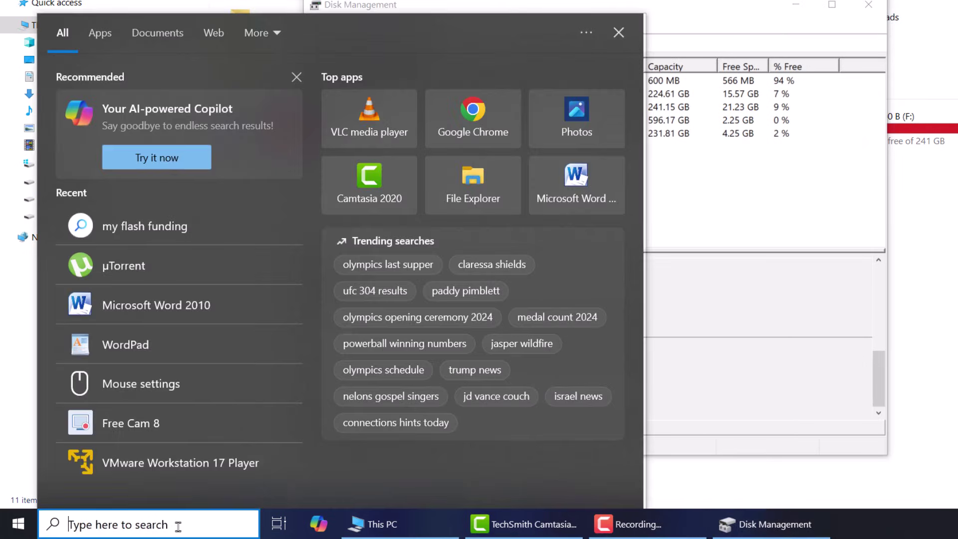
pyautogui.write('DISKPART')
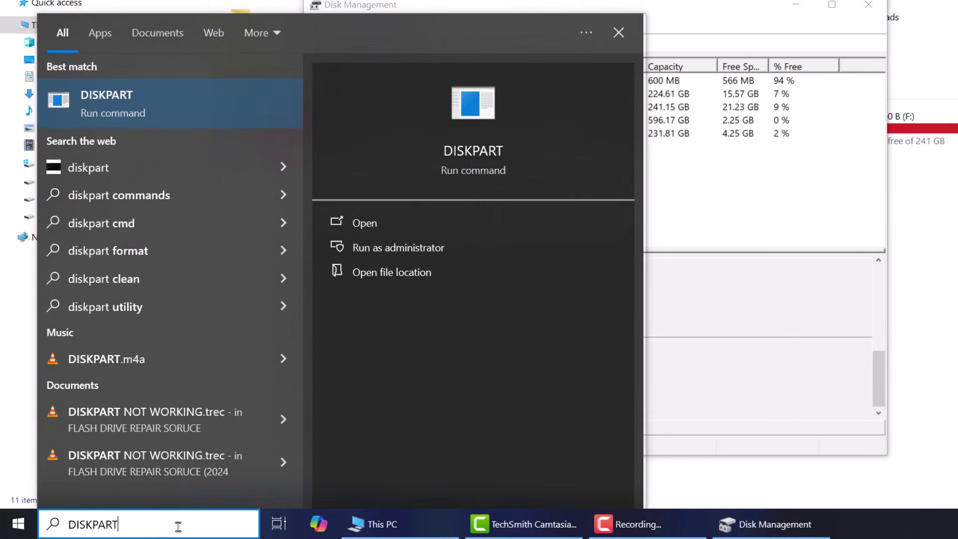
pyautogui.press('Return')
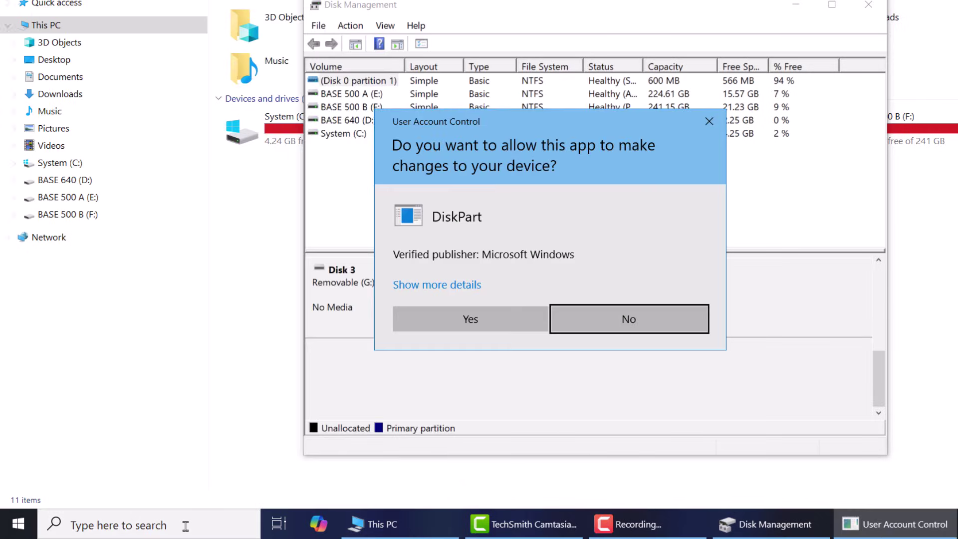
pyautogui.click(444, 321)
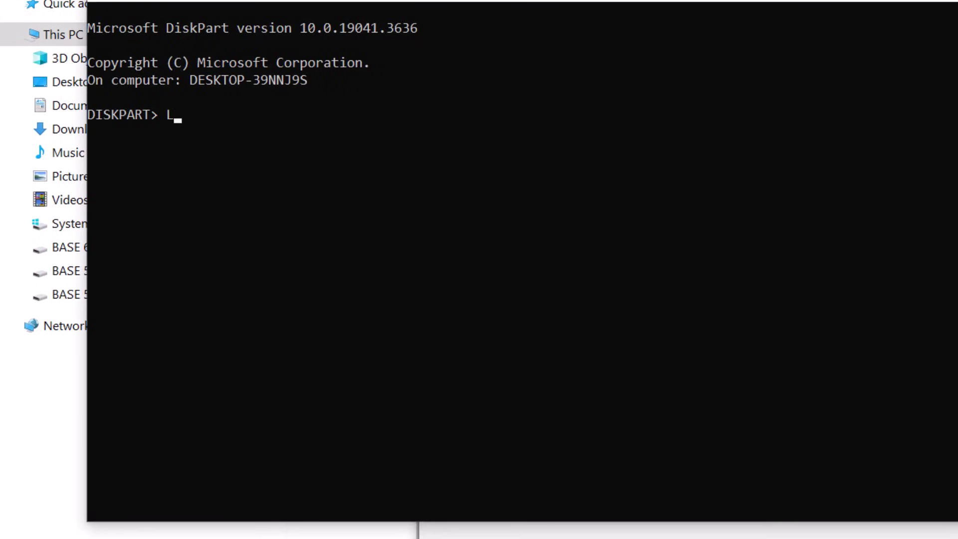
pyautogui.write('LIST DISK')
pyautogui.press('Return')
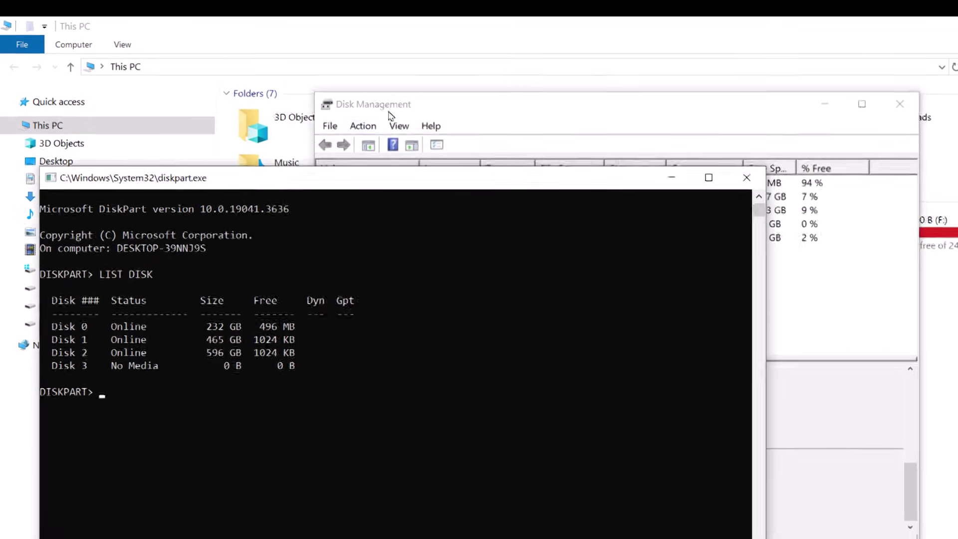
# - Rearrange the Disk Management and DiskPart windows to compare their disk lists
pyautogui.moveTo(389, 112); pyautogui.dragTo(499, 167)
pyautogui.moveTo(296, 174); pyautogui.dragTo(306, 155)
pyautogui.click(819, 173)
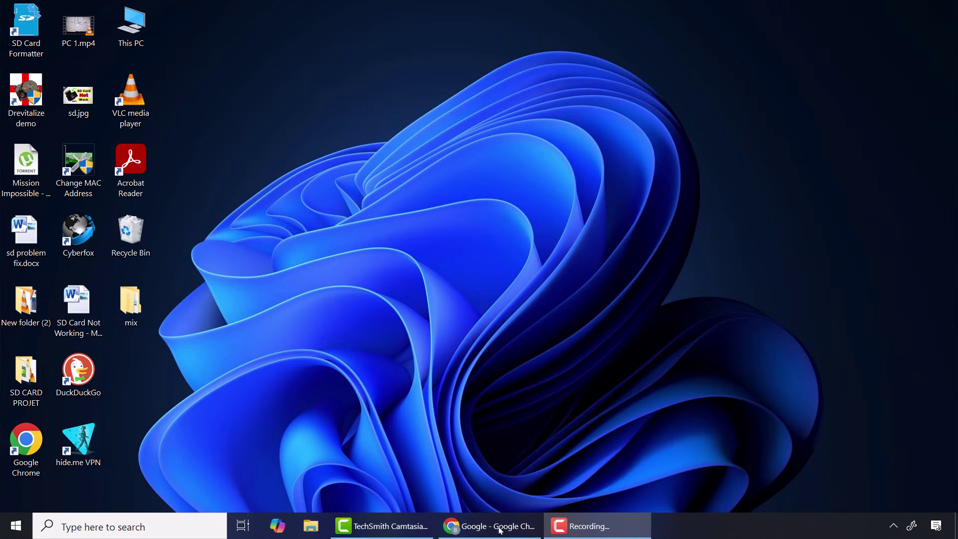
# - Switch to Google Chrome and search Google for chipgenius
pyautogui.click(501, 530)
pyautogui.click(395, 262)
pyautogui.write('chipgenu')
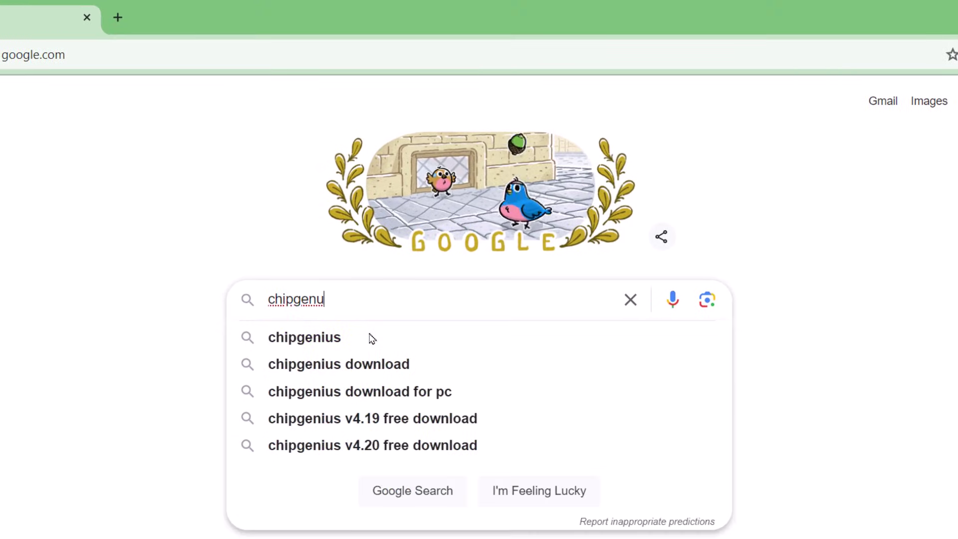
pyautogui.press('BackSpace')
pyautogui.write('ius')
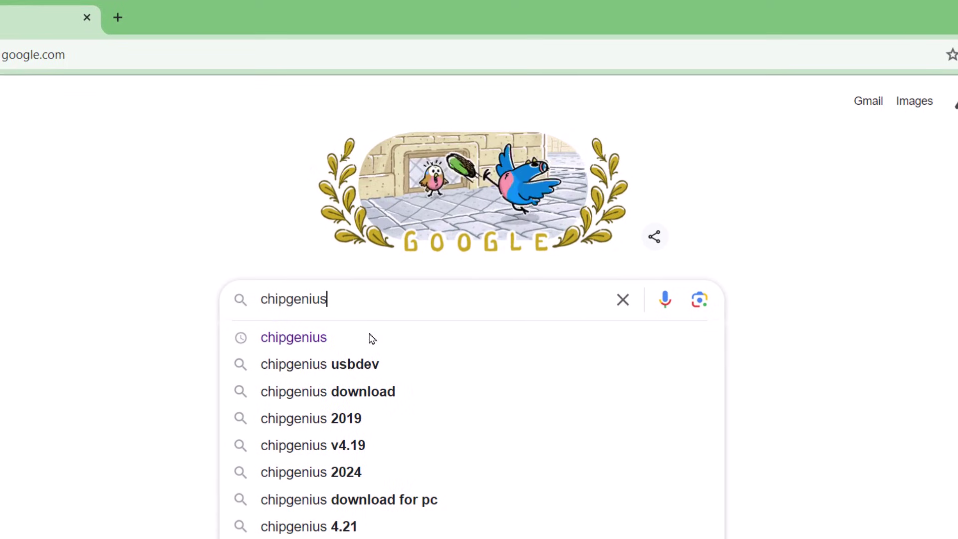
pyautogui.click(284, 339)
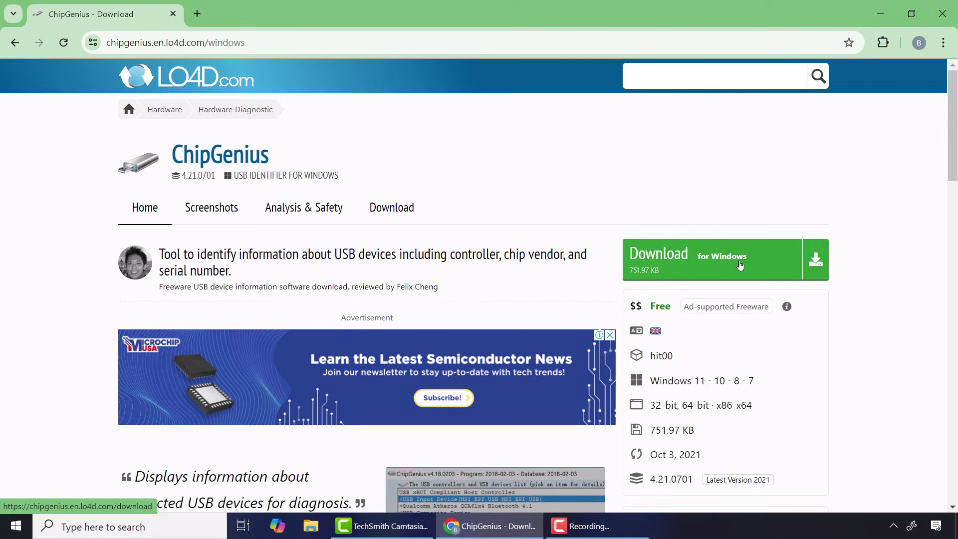
# - Download ChipGenius for Windows from its LO4D page and check the finished download
pyautogui.click(740, 266)
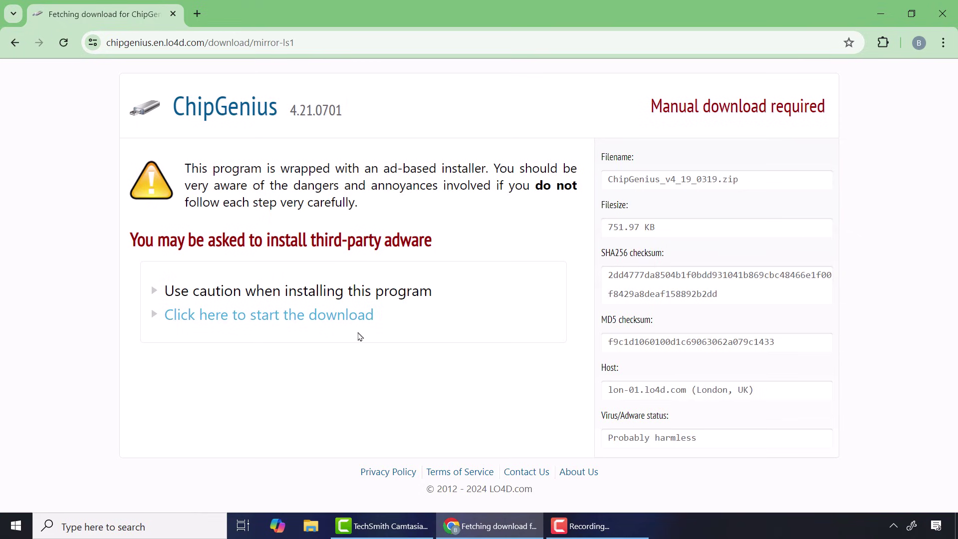
pyautogui.click(268, 320)
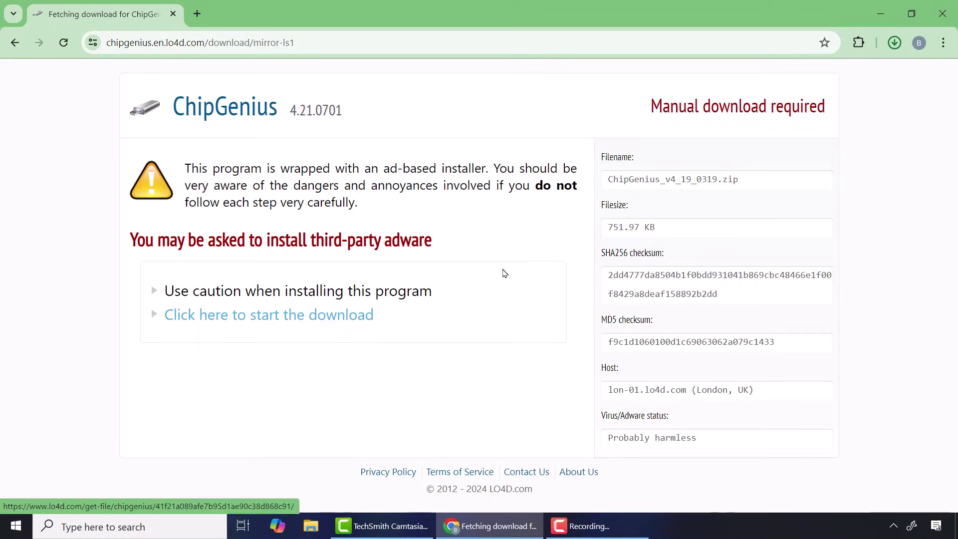
pyautogui.click(892, 43)
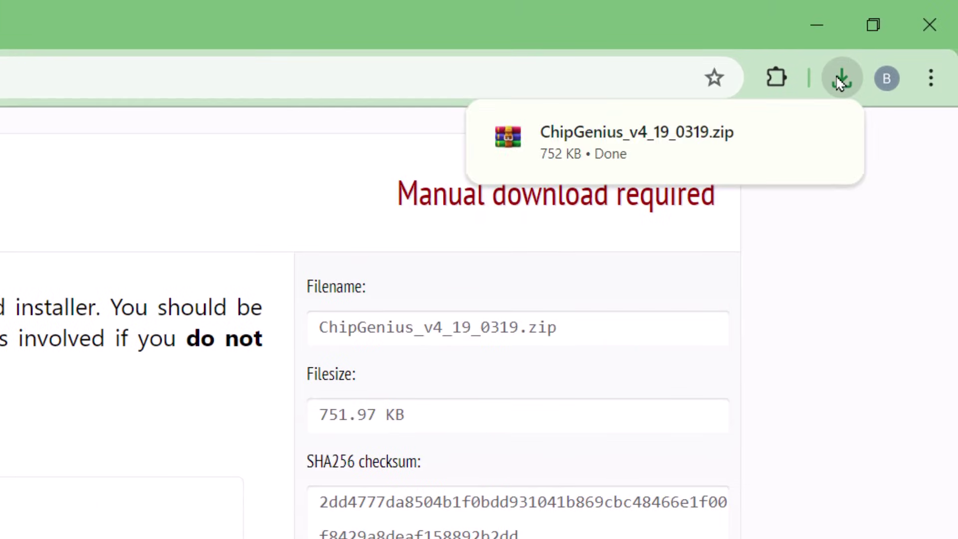
# - Open the downloaded ChipGenius_v4_19_0319.zip archive in WinRAR and dismiss the licence purchase reminder
pyautogui.click(843, 79)
pyautogui.click(841, 80)
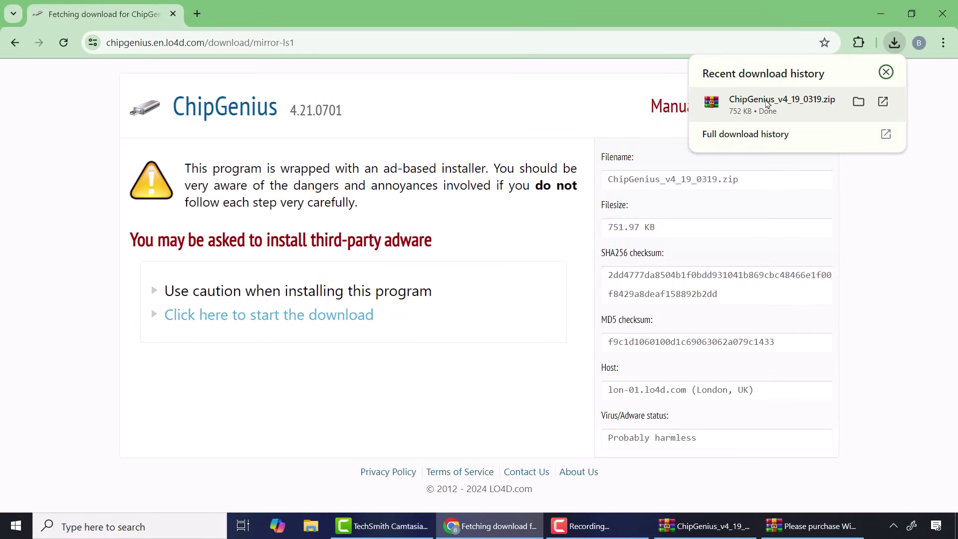
pyautogui.click(799, 516)
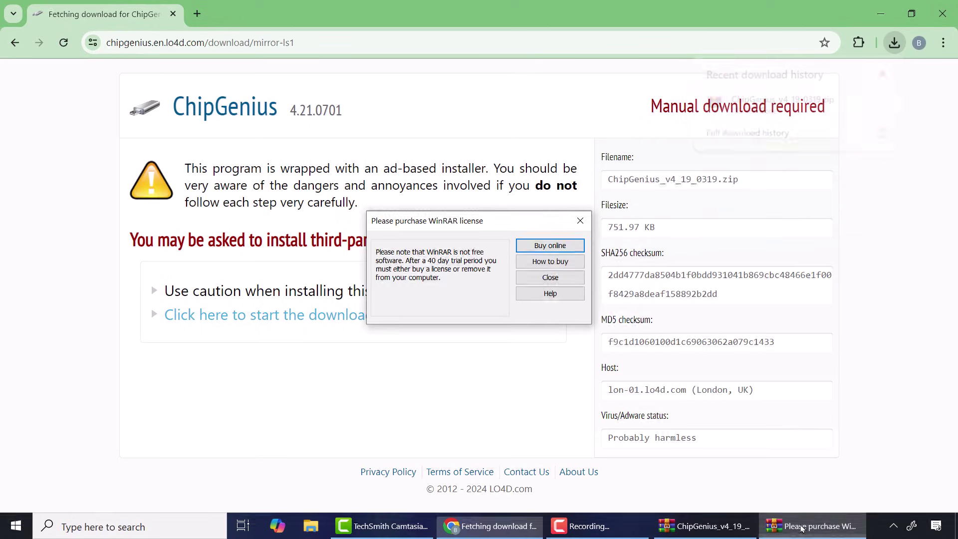
pyautogui.click(579, 219)
pyautogui.click(703, 526)
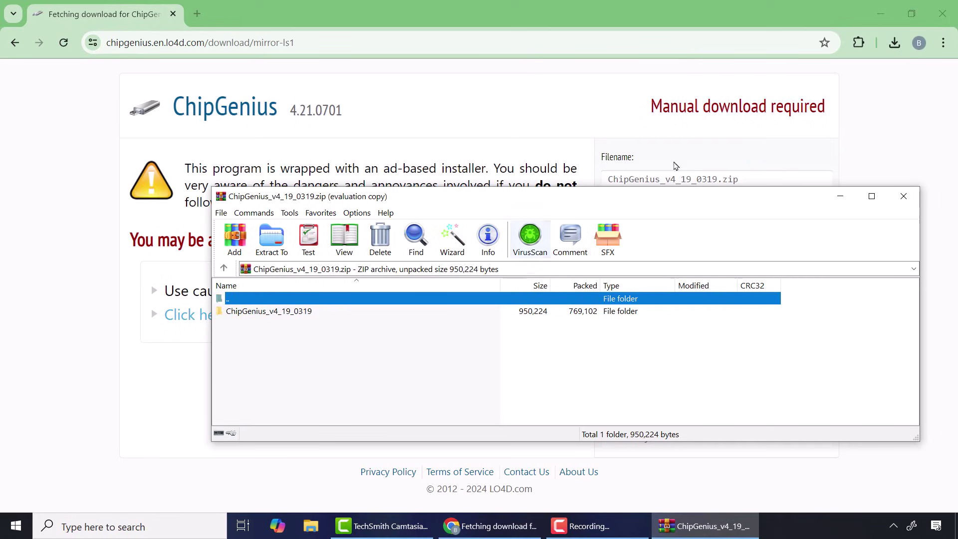
# - Extract the ChipGenius_v4_19_0319 folder from the archive to the desktop and close WinRAR
pyautogui.click(876, 18)
pyautogui.moveTo(224, 311); pyautogui.dragTo(356, 174)
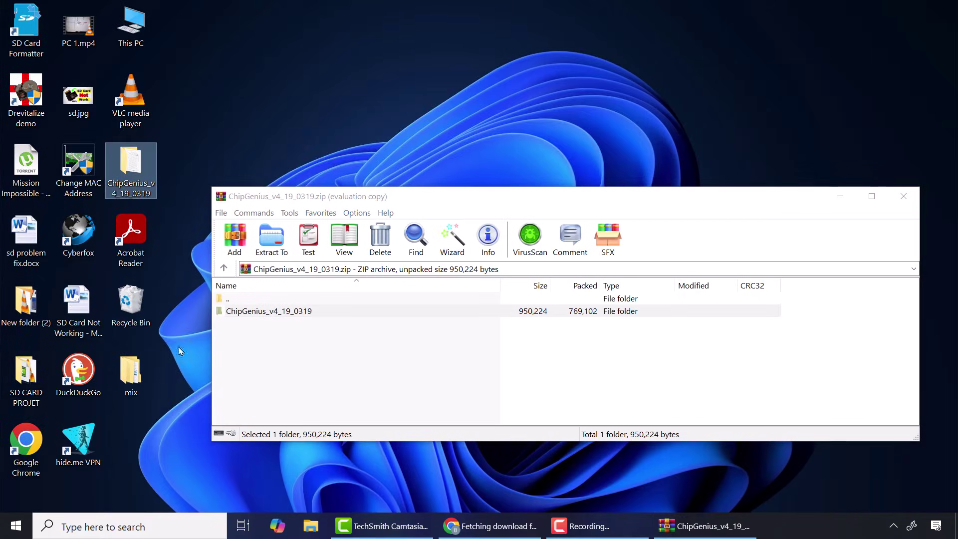
pyautogui.moveTo(132, 169); pyautogui.dragTo(440, 188)
pyautogui.click(904, 196)
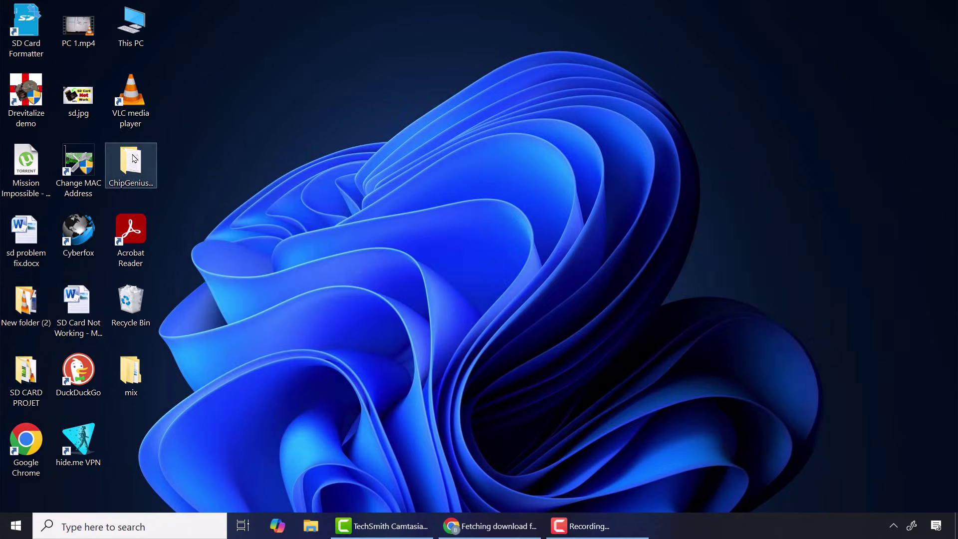
# - Open the extracted folder's inner ChipGenius_v4_19_0319 folder and run ChipGenius_v4_19_0319.exe, allowing it to make changes
pyautogui.doubleClick(134, 159)
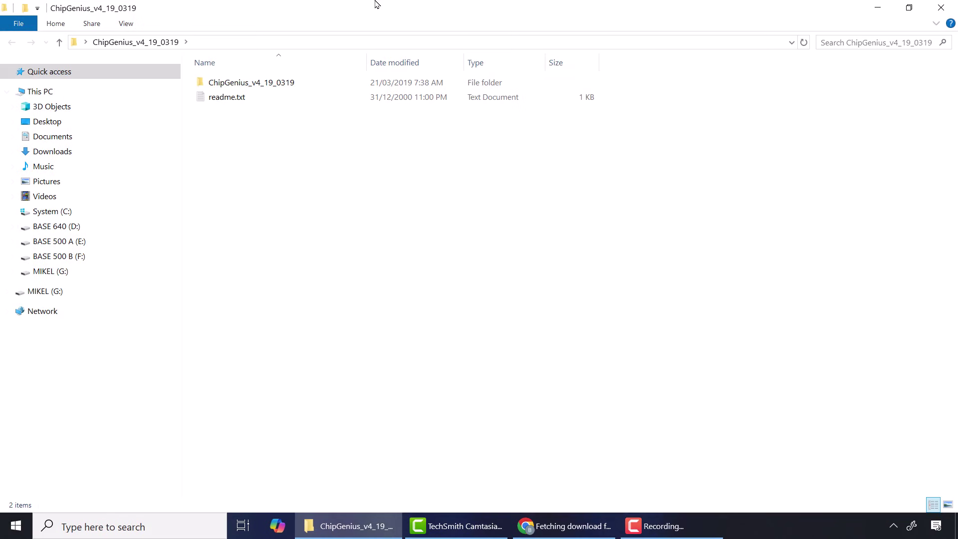
pyautogui.doubleClick(376, 4)
pyautogui.doubleClick(308, 146)
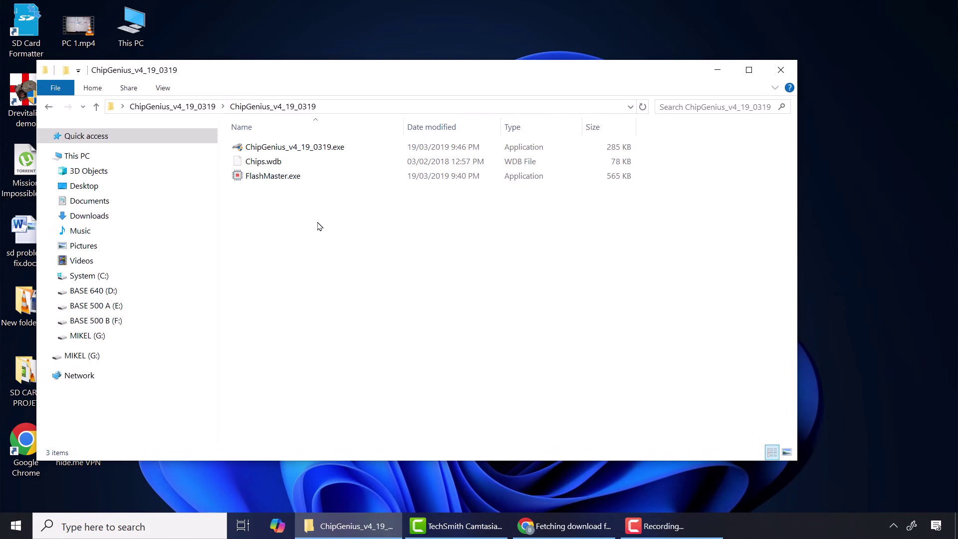
pyautogui.doubleClick(295, 149)
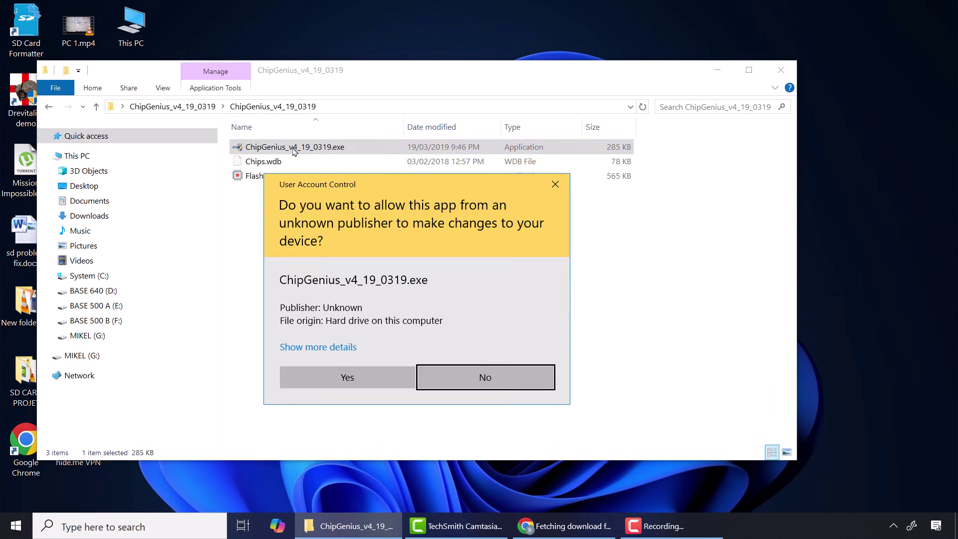
pyautogui.click(361, 377)
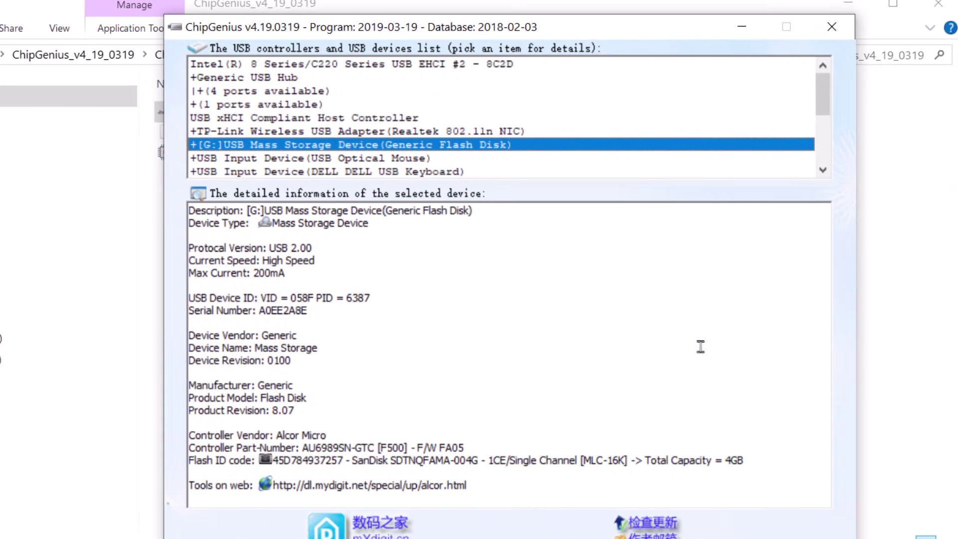
# - Copy the flash drive's memory information from ChipGenius to the clipboard, then close ChipGenius and its folder
pyautogui.moveTo(824, 106); pyautogui.dragTo(798, 255)
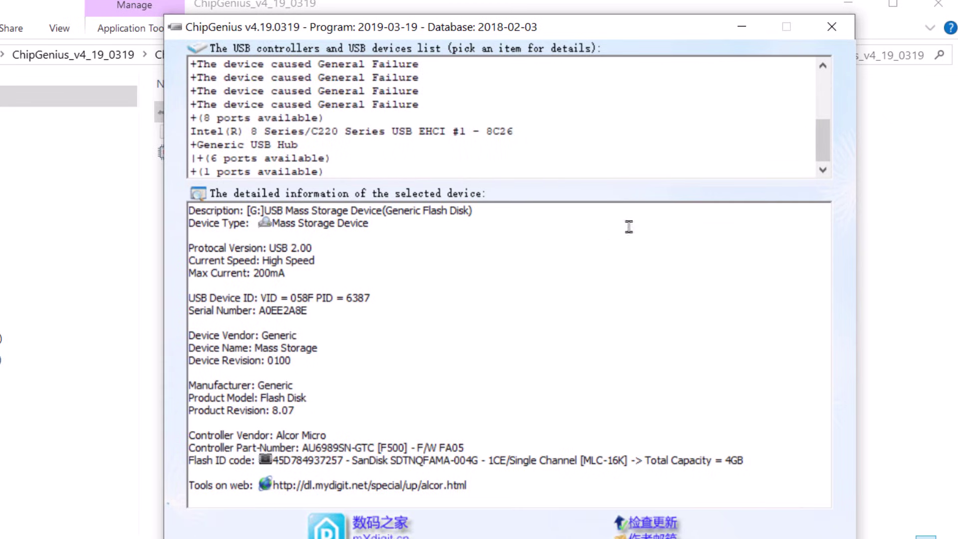
pyautogui.click(448, 398)
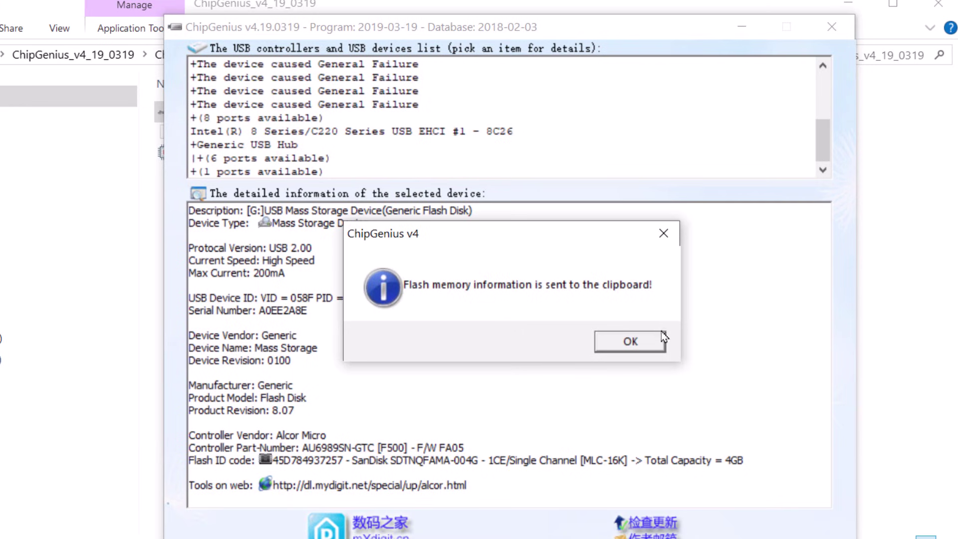
pyautogui.click(630, 341)
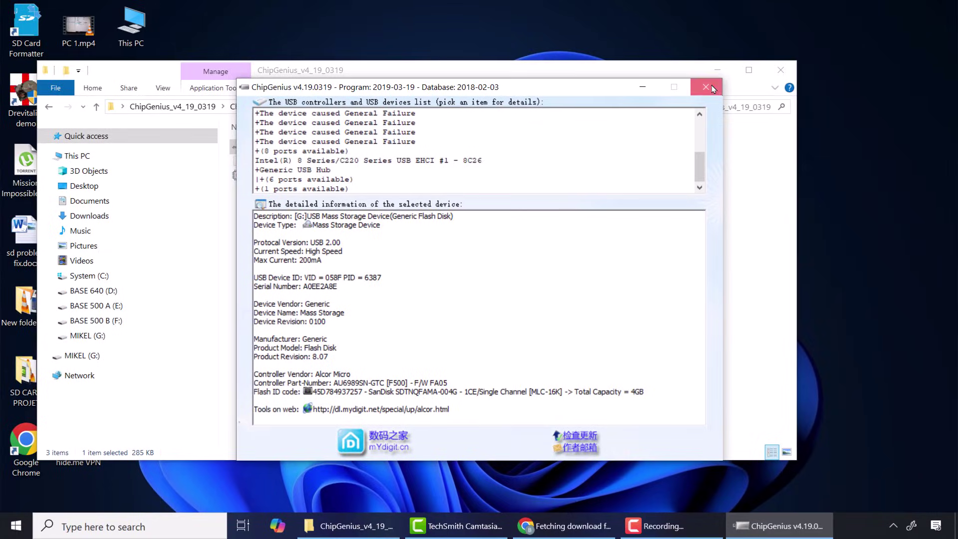
pyautogui.click(712, 88)
pyautogui.click(780, 71)
# - Create a new text document on the desktop named chipgenius
pyautogui.rightClick(508, 197)
pyautogui.moveTo(549, 357)
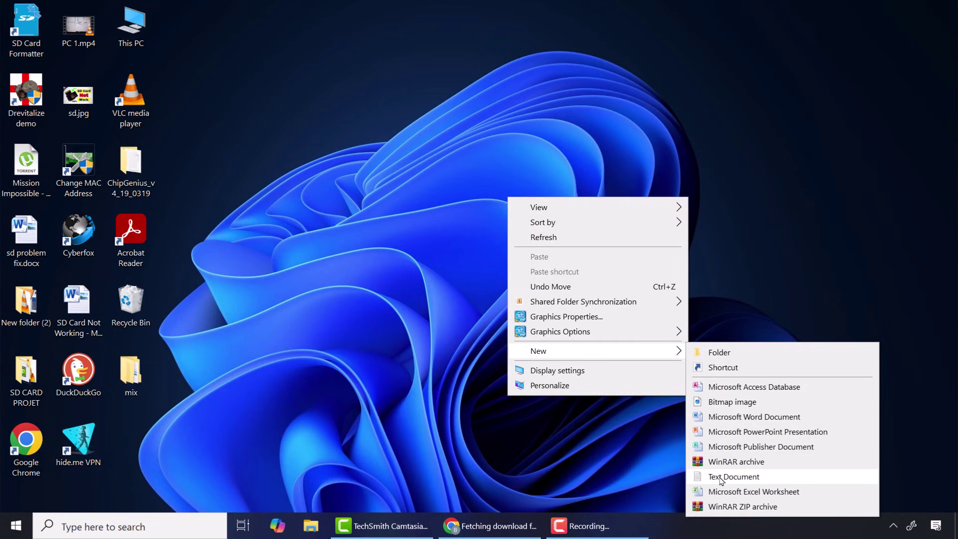
pyautogui.click(720, 478)
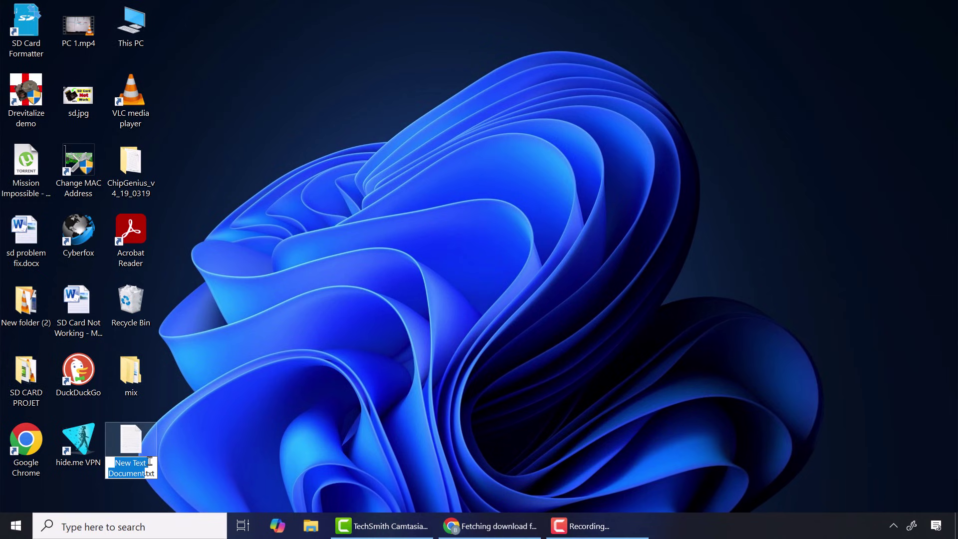
pyautogui.write('chipgenius')
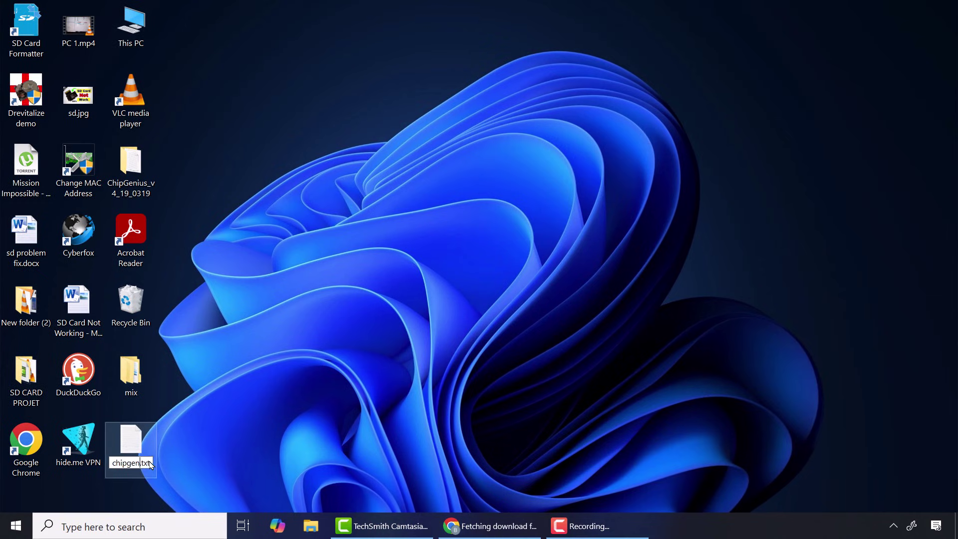
pyautogui.press('Return')
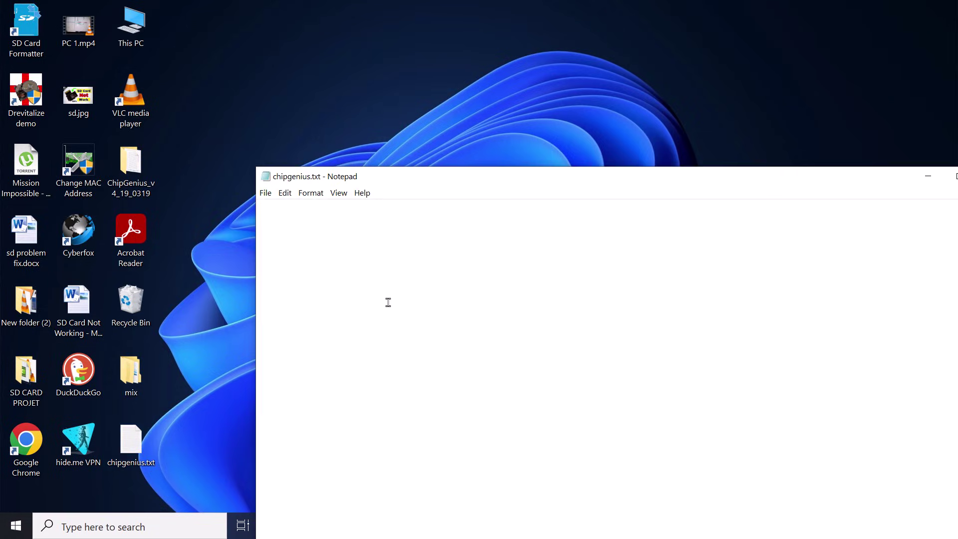
# - Paste the copied flash drive details into chipgenius.txt and reposition the Notepad window so it fits on screen
pyautogui.rightClick(404, 285)
pyautogui.click(432, 331)
pyautogui.moveTo(518, 183); pyautogui.dragTo(436, 52)
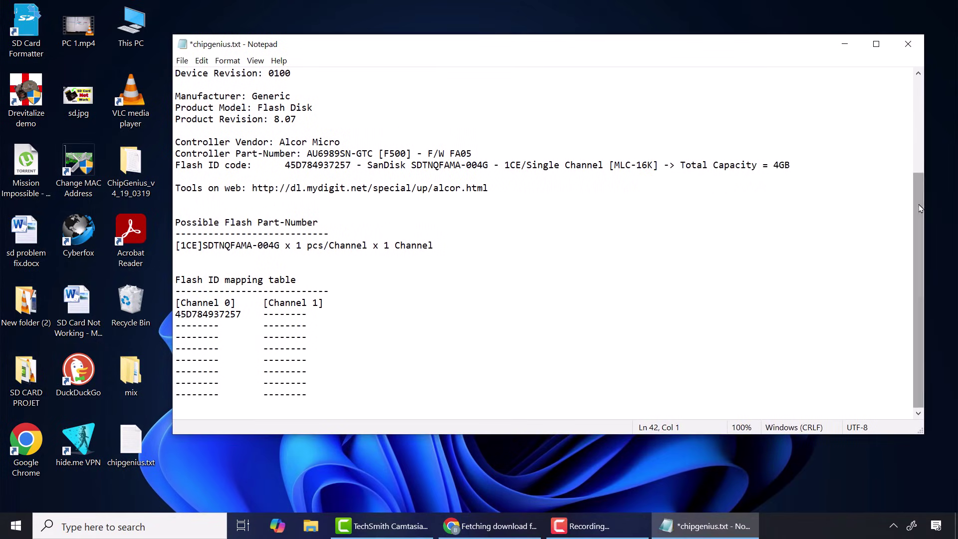
# - Copy the controller part number AU6989SN-GTC [F500] and paste it on a new line at the end of chipgenius.txt
pyautogui.scroll(3, 253, 246)
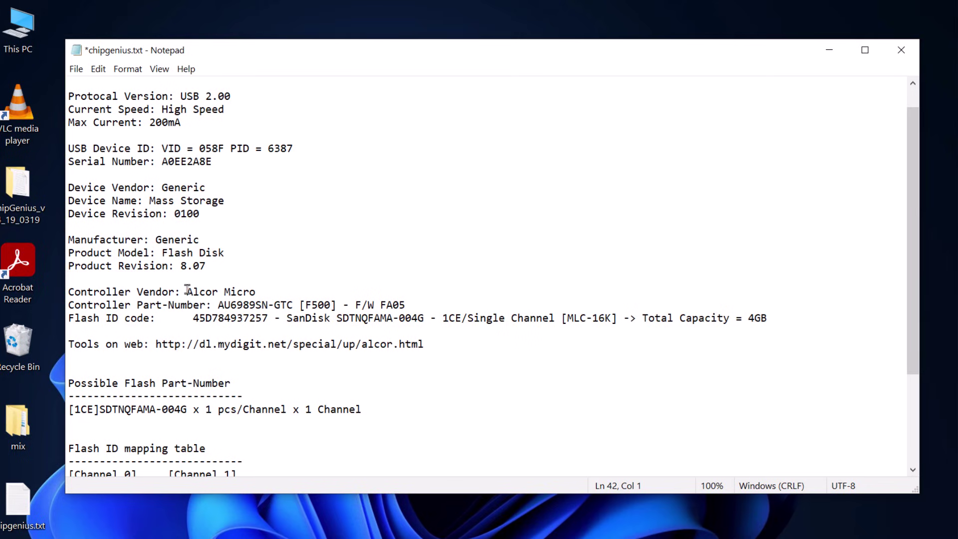
pyautogui.moveTo(216, 305); pyautogui.dragTo(342, 307)
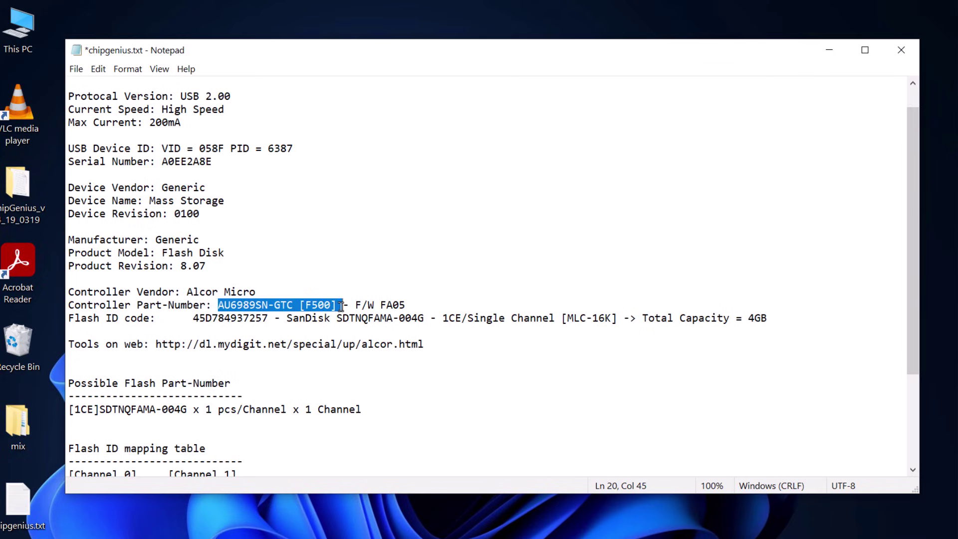
pyautogui.rightClick(316, 305)
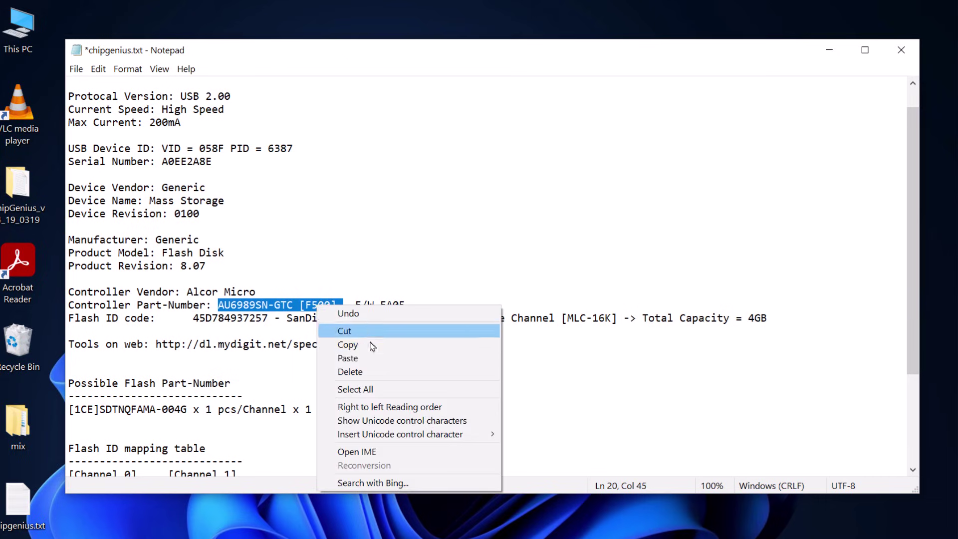
pyautogui.click(362, 354)
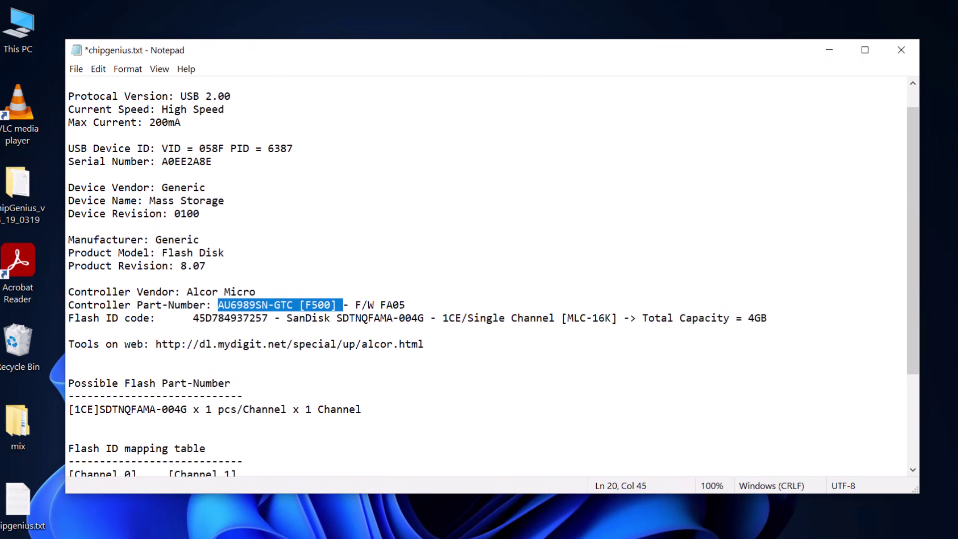
pyautogui.scroll(-4, 906, 321)
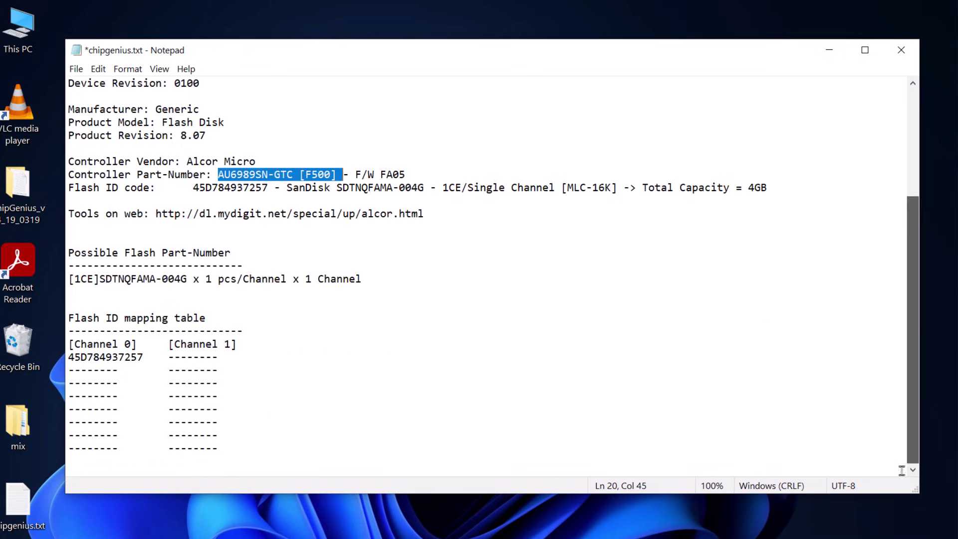
pyautogui.click(278, 464)
pyautogui.press('Return')
pyautogui.press('Return')
pyautogui.rightClick(170, 465)
pyautogui.click(190, 327)
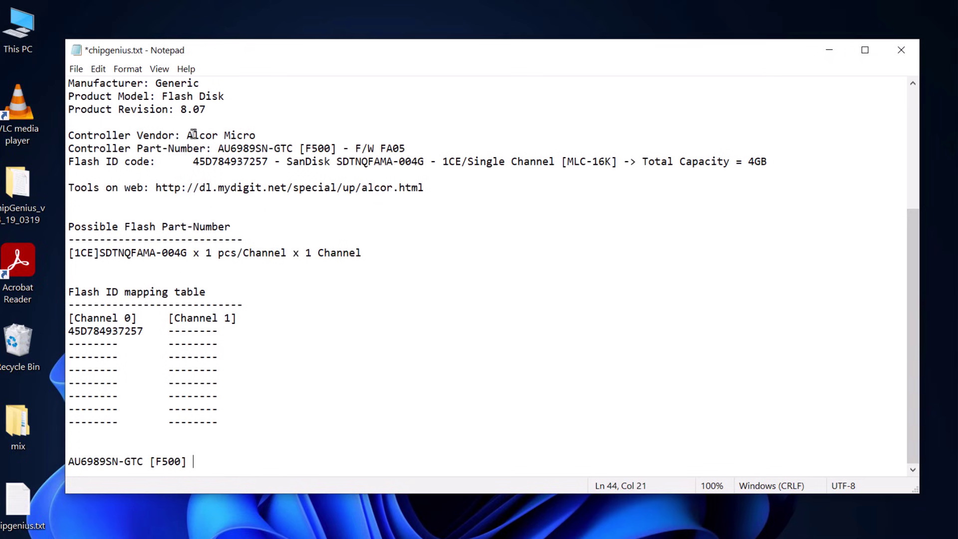
# - Copy the controller vendor Alcor Micro and paste it in front of the part number on the last line
pyautogui.moveTo(188, 135); pyautogui.dragTo(256, 135)
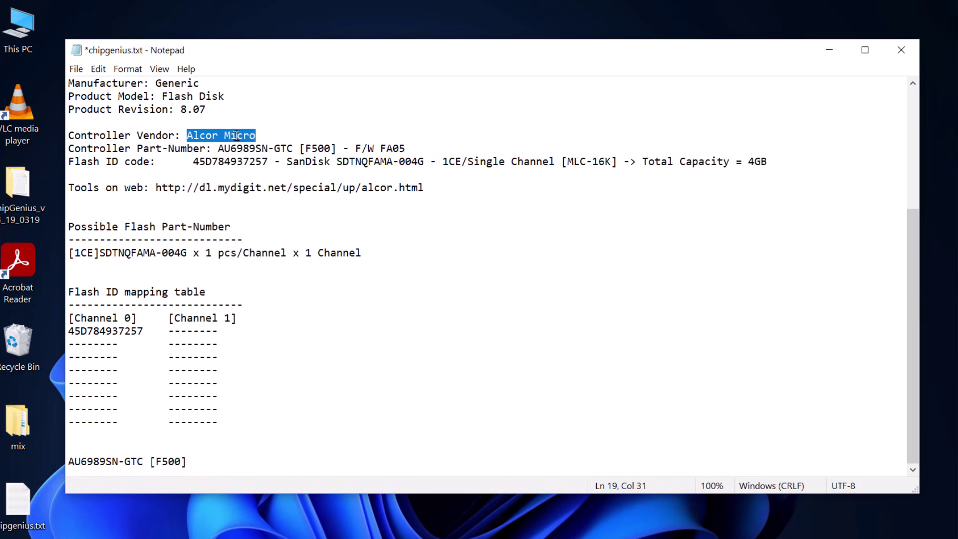
pyautogui.rightClick(232, 136)
pyautogui.click(258, 176)
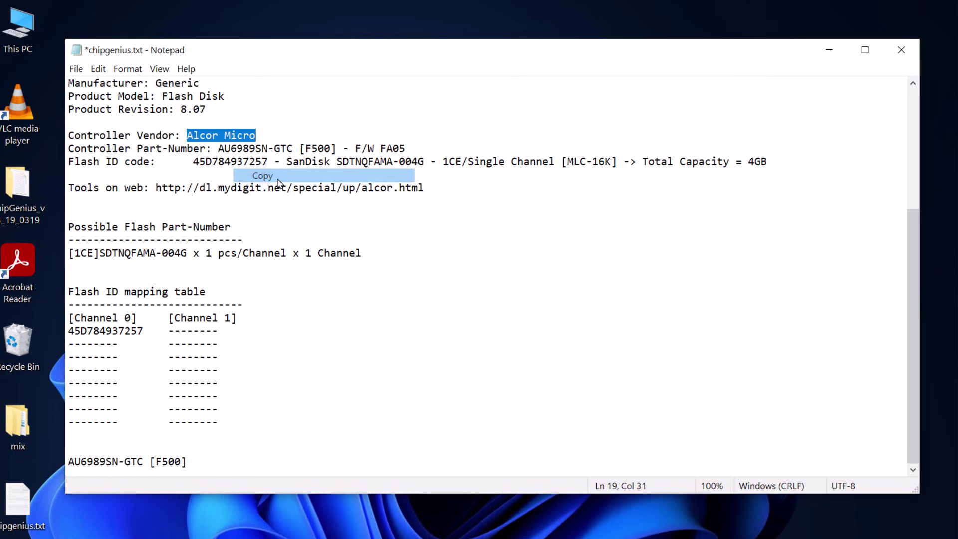
pyautogui.click(71, 460)
pyautogui.rightClick(71, 461)
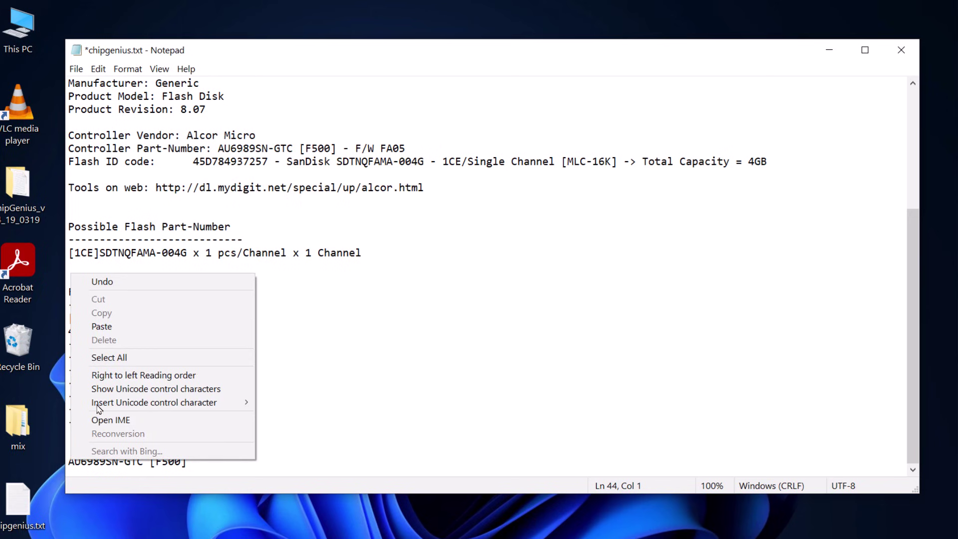
pyautogui.click(122, 328)
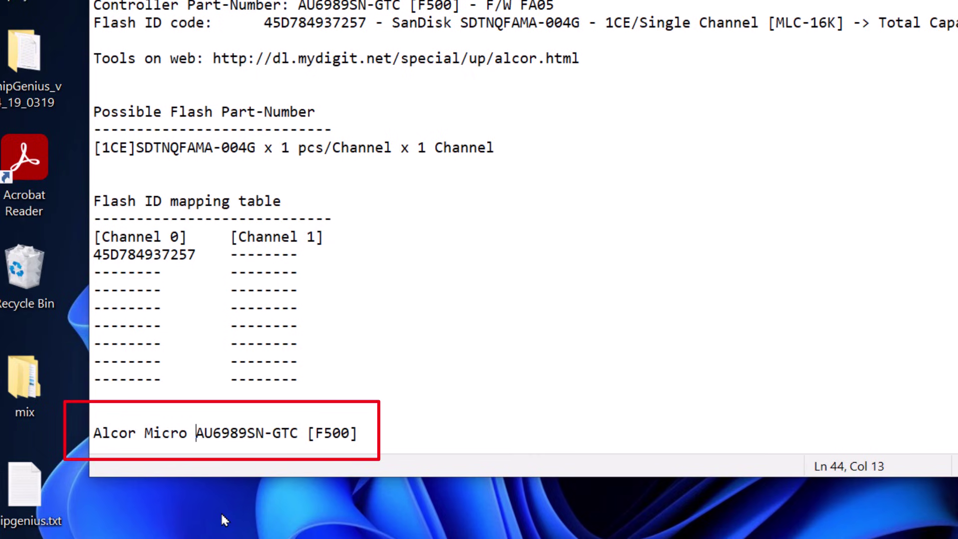
# - Copy the combined line Alcor Micro AU6989SN-GTC [F500] to the clipboard and minimize Notepad
pyautogui.moveTo(364, 434); pyautogui.dragTo(123, 434)
pyautogui.rightClick(126, 435)
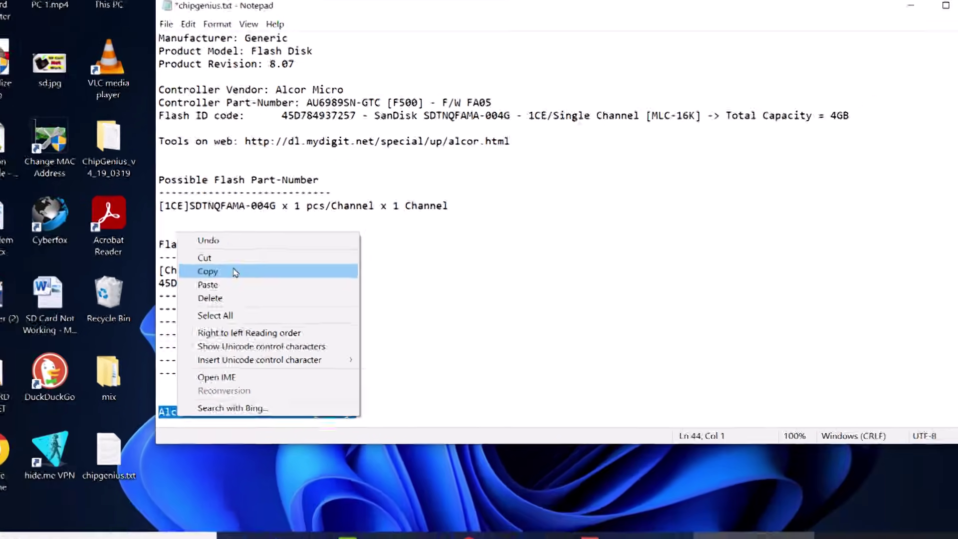
pyautogui.click(161, 239)
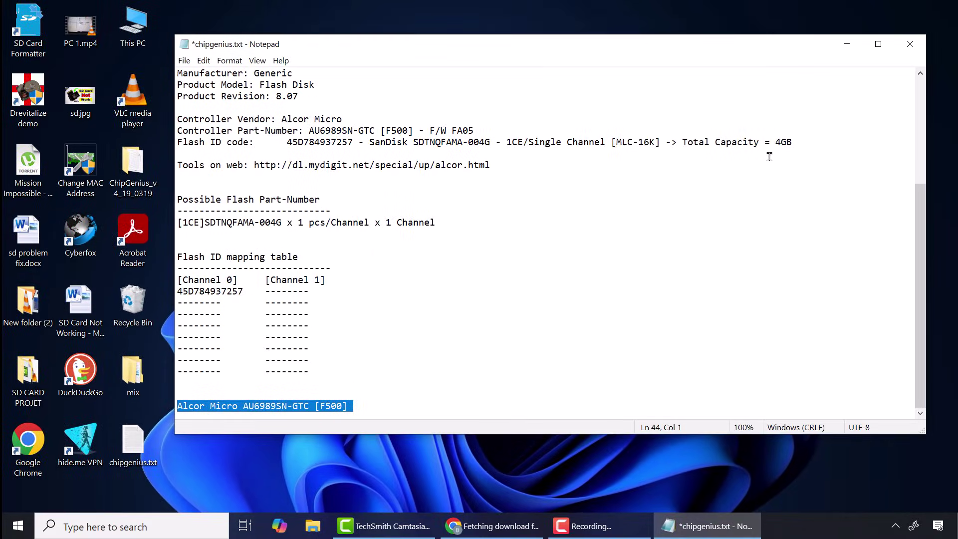
pyautogui.click(848, 45)
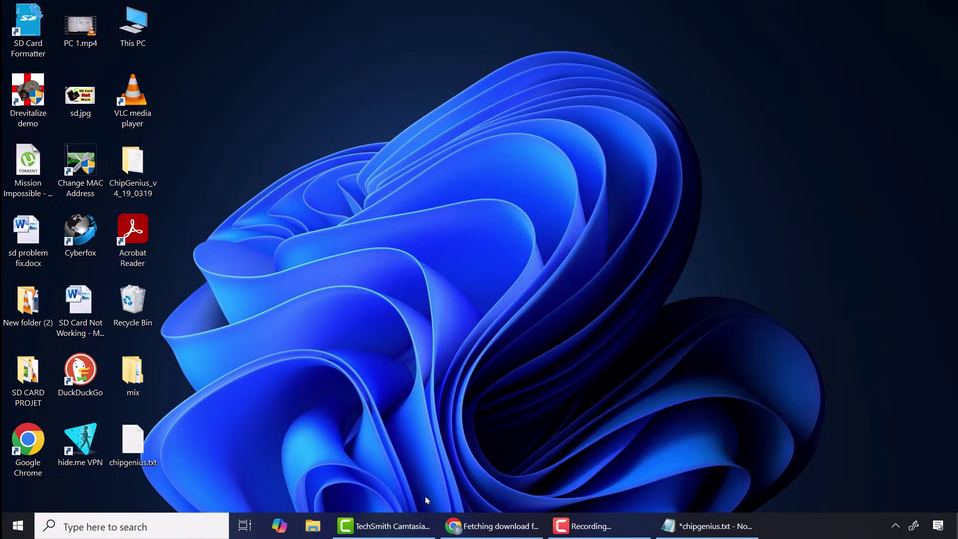
# - Switch to Chrome and search Google for the copied text Alcor Micro AU6989SN-GTC [F500]
pyautogui.click(459, 523)
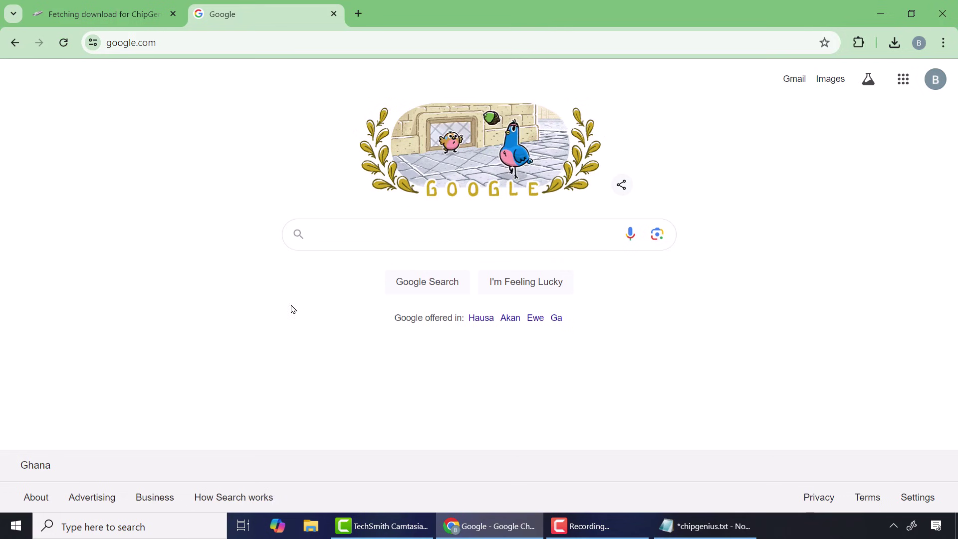
pyautogui.click(341, 236)
pyautogui.rightClick(342, 236)
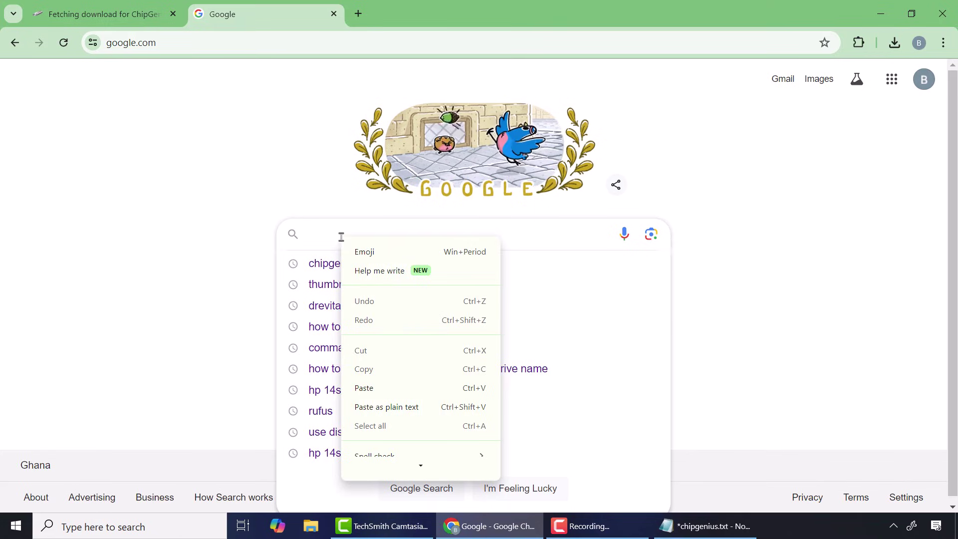
pyautogui.click(368, 388)
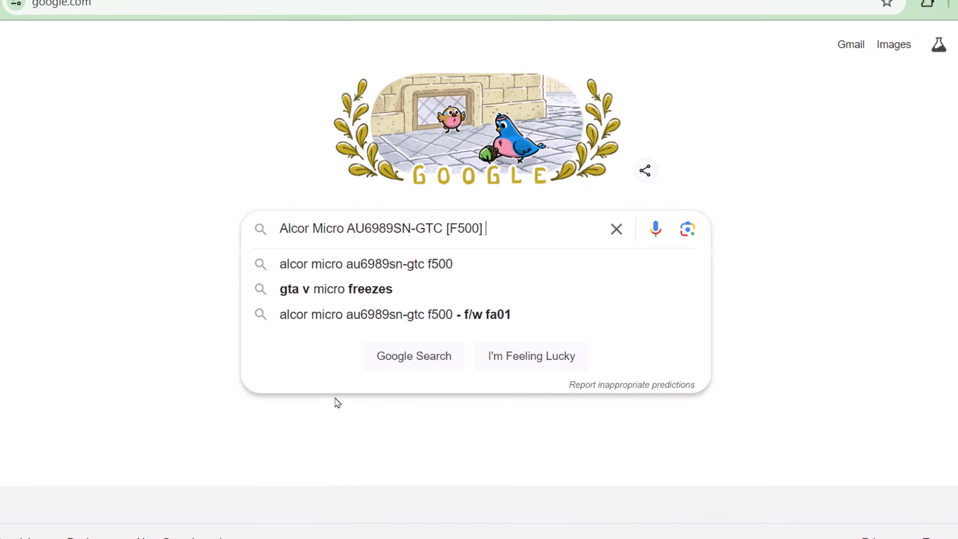
pyautogui.press('Return')
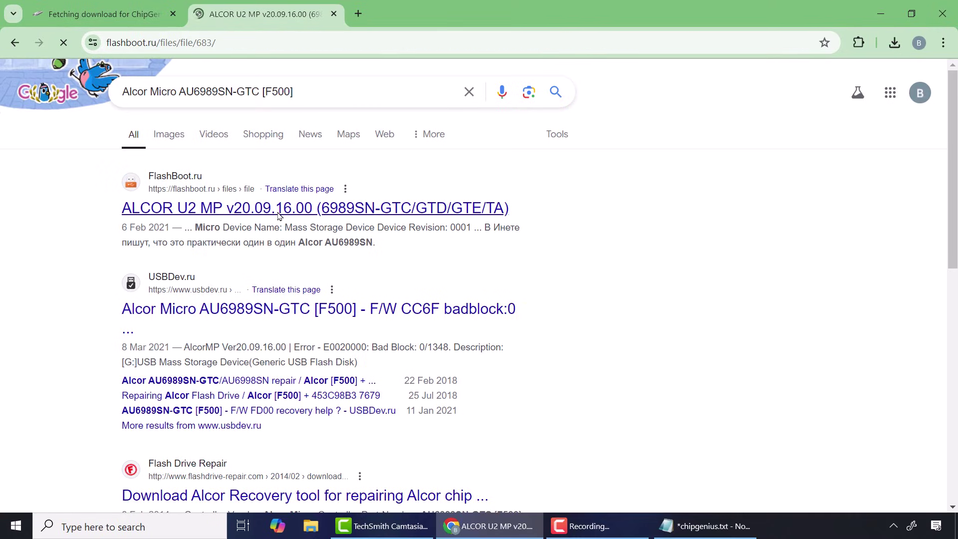
# - On FlashBoot.ru's ALCOR U2 MP v20.09.16.00 page, check the AU6989SN-GTC listing and download ALCOR_U2_MP_v20.09.16.00.7z
pyautogui.moveTo(239, 371); pyautogui.dragTo(311, 374)
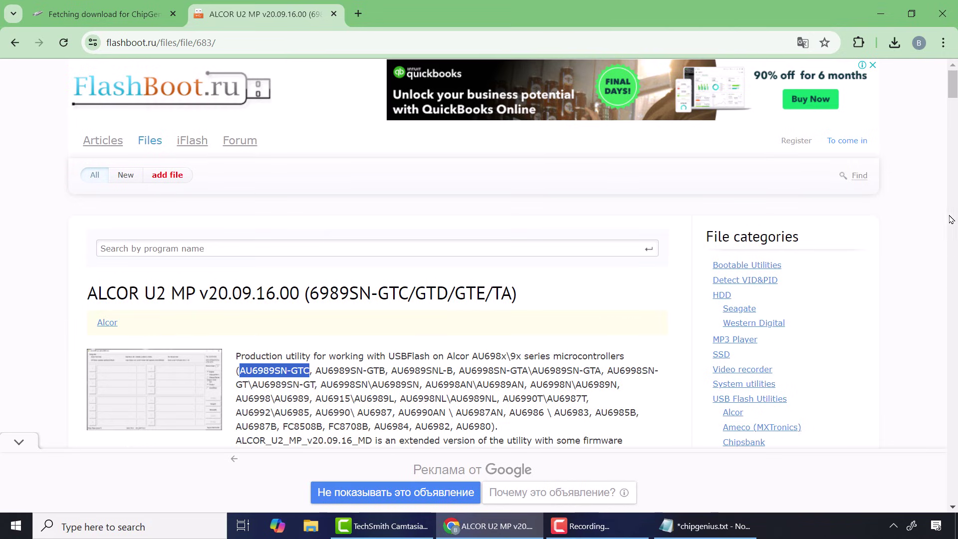
pyautogui.scroll(-6, 954, 90)
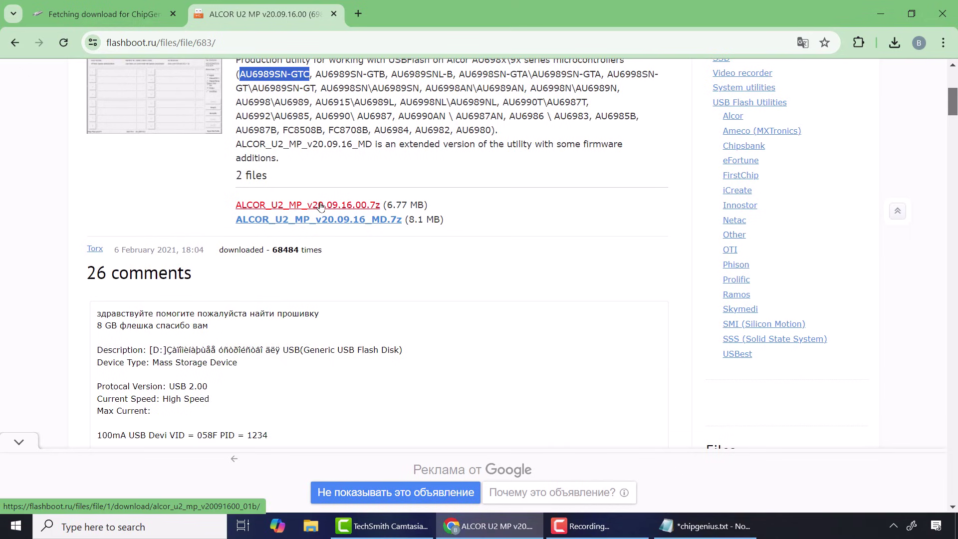
pyautogui.click(321, 207)
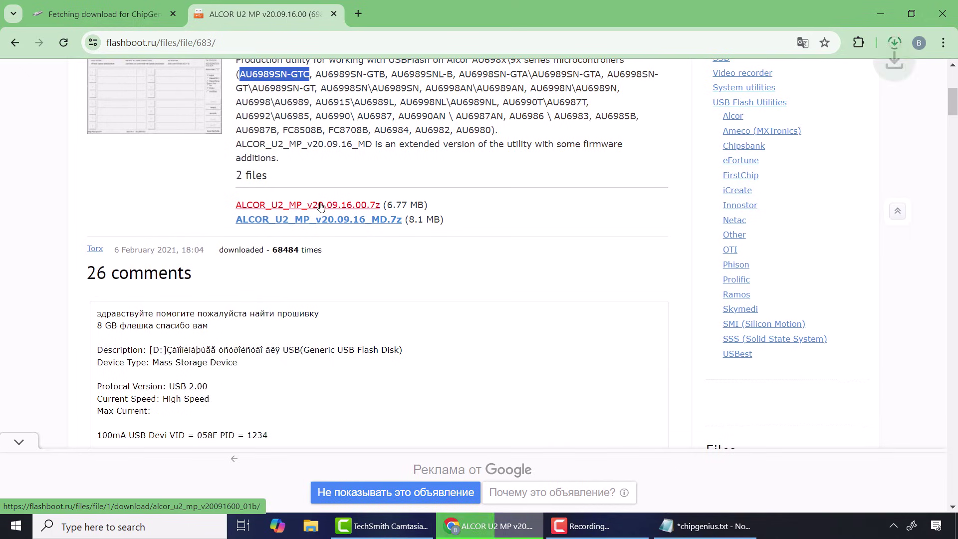
# - Open the downloaded ALCOR_U2_MP archive in WinRAR, minimize Chrome and dismiss the license purchase reminder
pyautogui.click(891, 44)
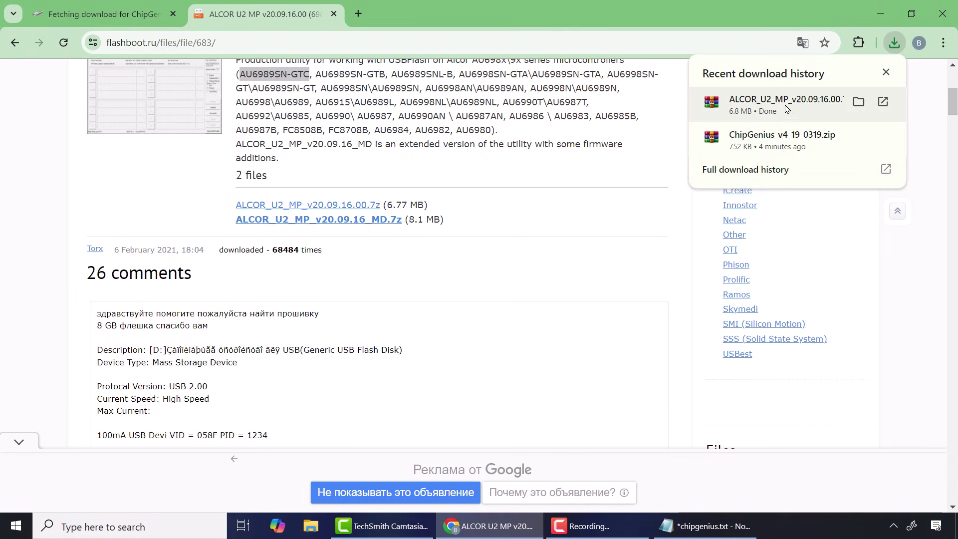
pyautogui.click(809, 106)
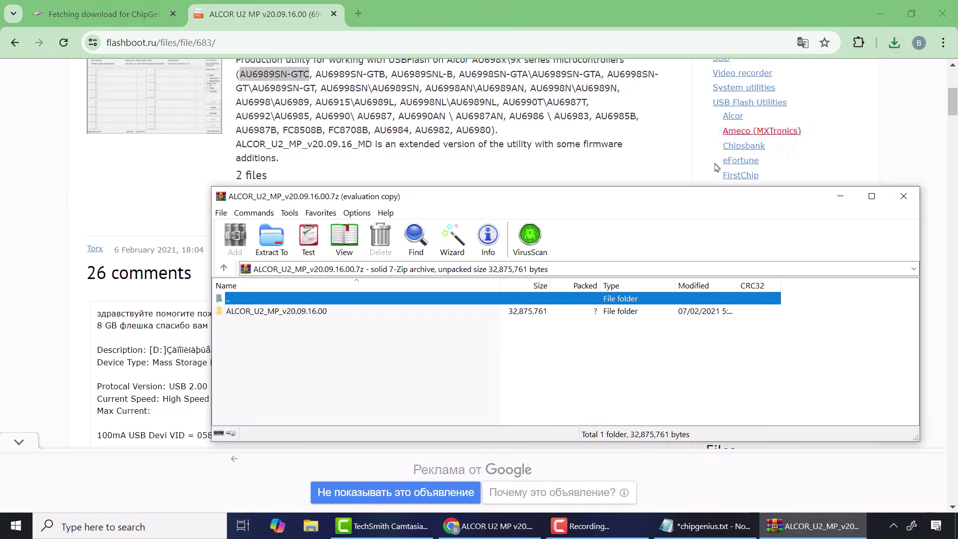
pyautogui.click(869, 20)
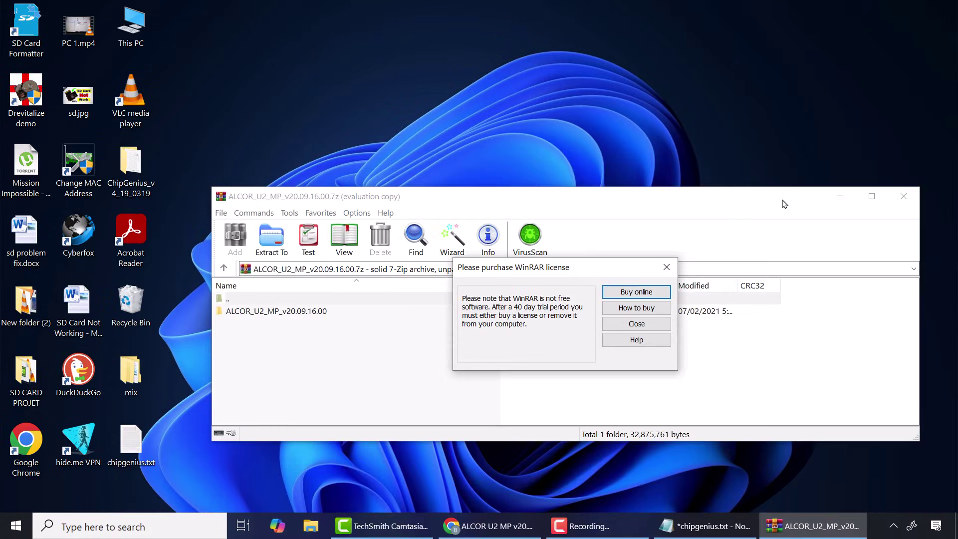
pyautogui.click(667, 266)
# - Extract the ALCOR_U2_MP_v20.09.16.00 folder from the archive onto the desktop and refresh the desktop
pyautogui.click(291, 311)
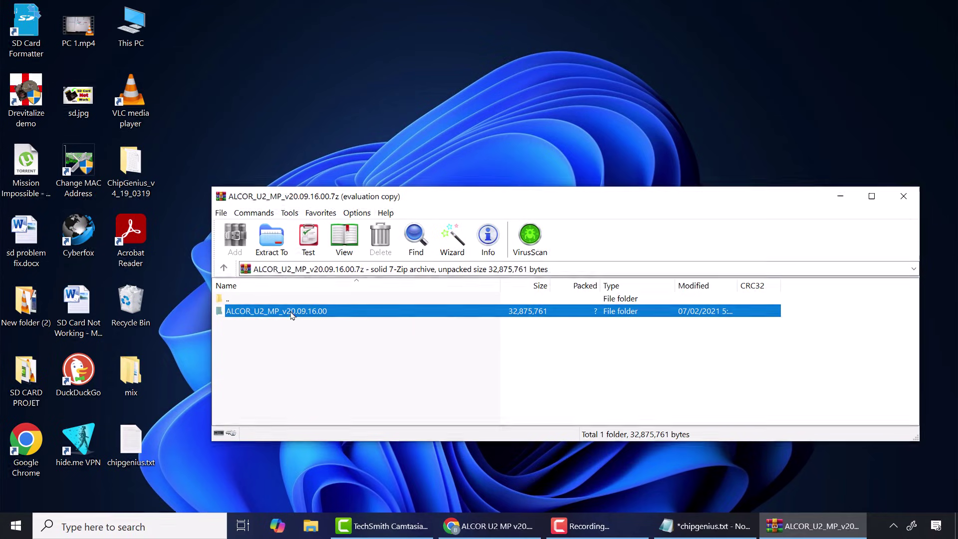
pyautogui.moveTo(439, 197); pyautogui.dragTo(469, 142)
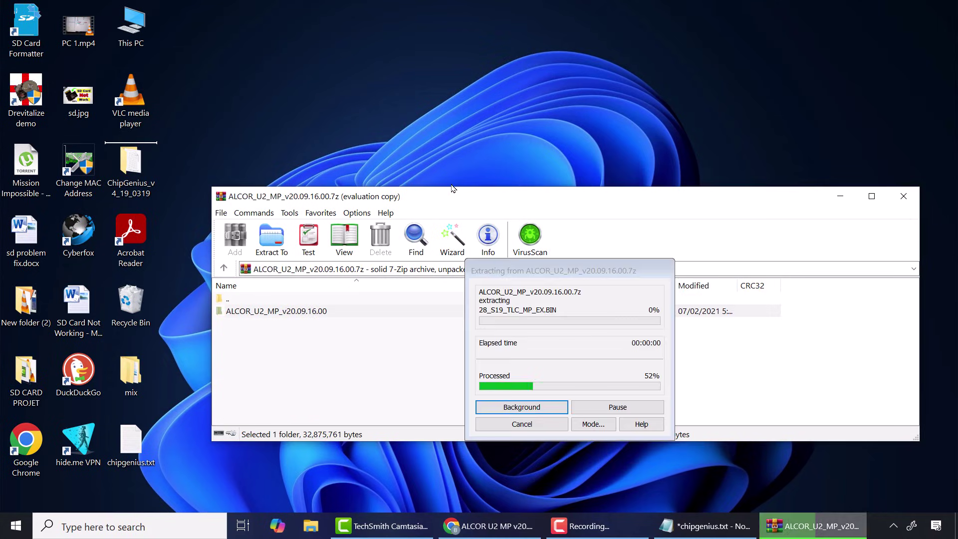
pyautogui.rightClick(421, 122)
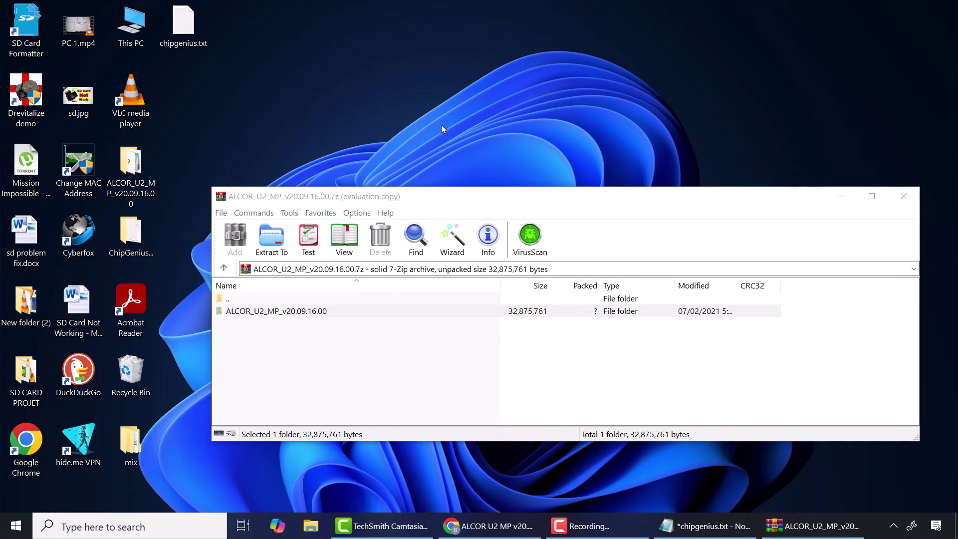
pyautogui.moveTo(511, 131)
pyautogui.click(649, 181)
# - Move the extracted ALCOR_U2_MP_v20.09.16.00 folder to an empty area of the desktop and close WinRAR
pyautogui.moveTo(137, 169); pyautogui.dragTo(399, 99)
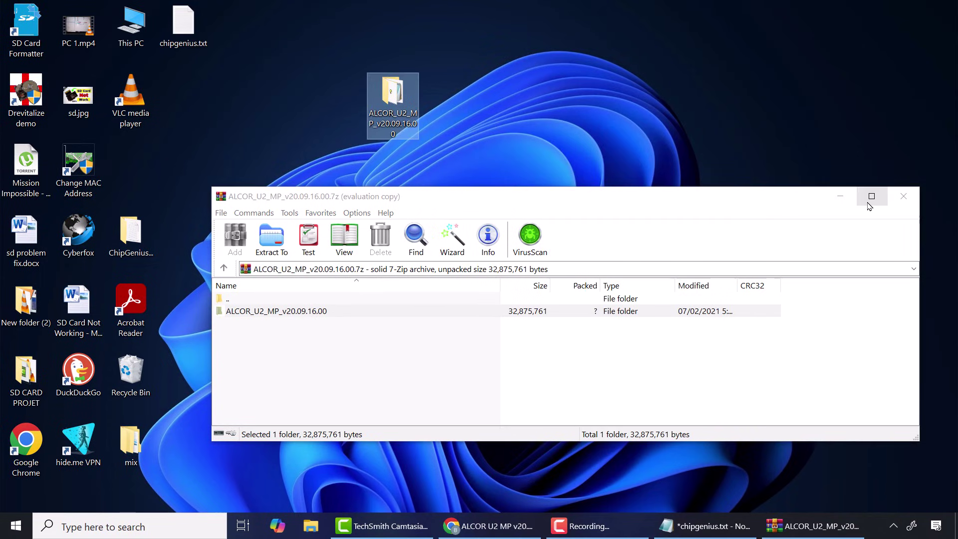
pyautogui.click(904, 196)
pyautogui.moveTo(418, 90); pyautogui.dragTo(487, 166)
pyautogui.click(542, 234)
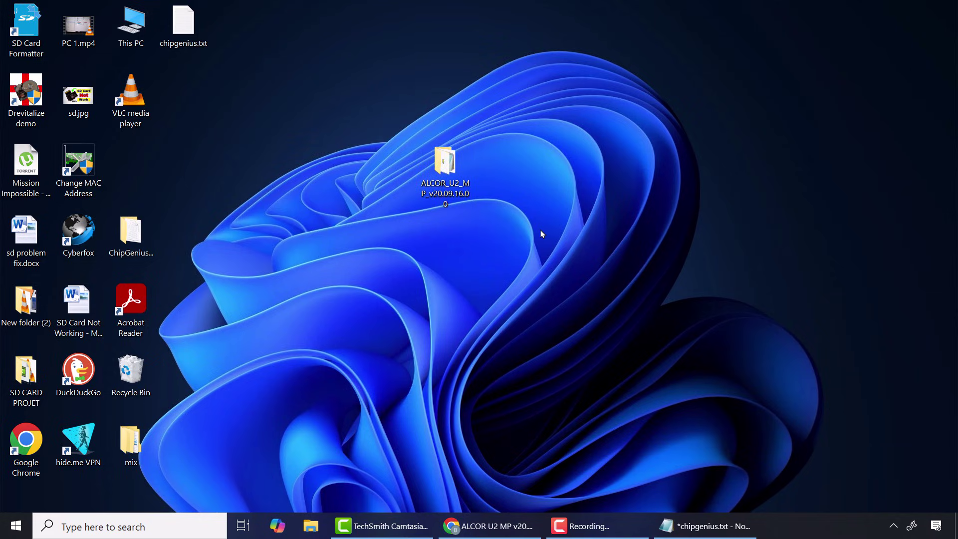
# - Run AlcorMP.exe from the extracted folder, allowing it to make changes, and start the repair of the flash drive G
pyautogui.doubleClick(445, 165)
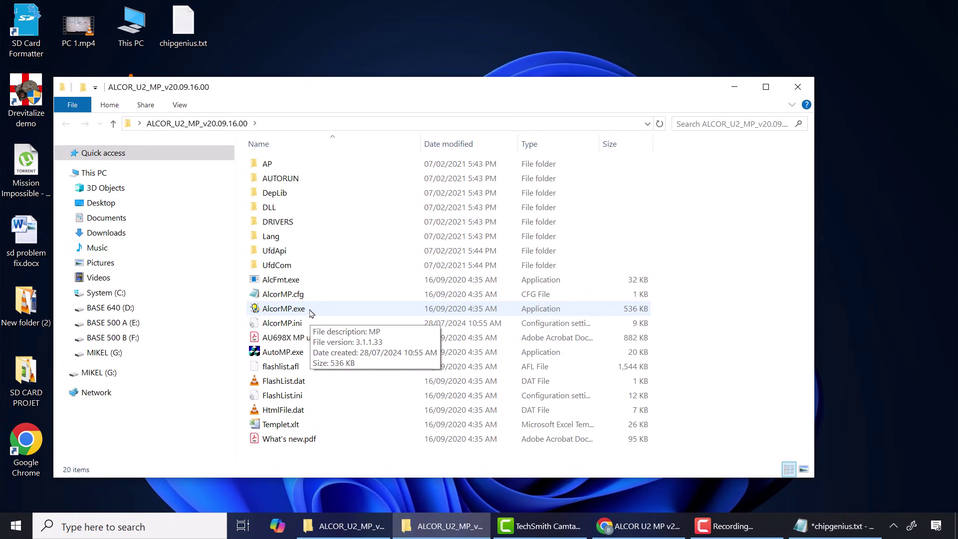
pyautogui.doubleClick(288, 309)
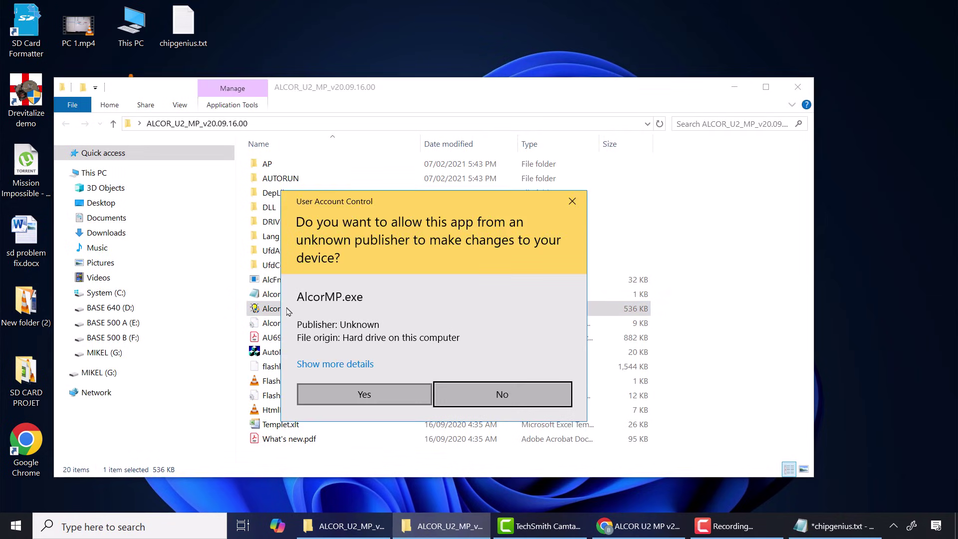
pyautogui.click(369, 395)
pyautogui.click(491, 308)
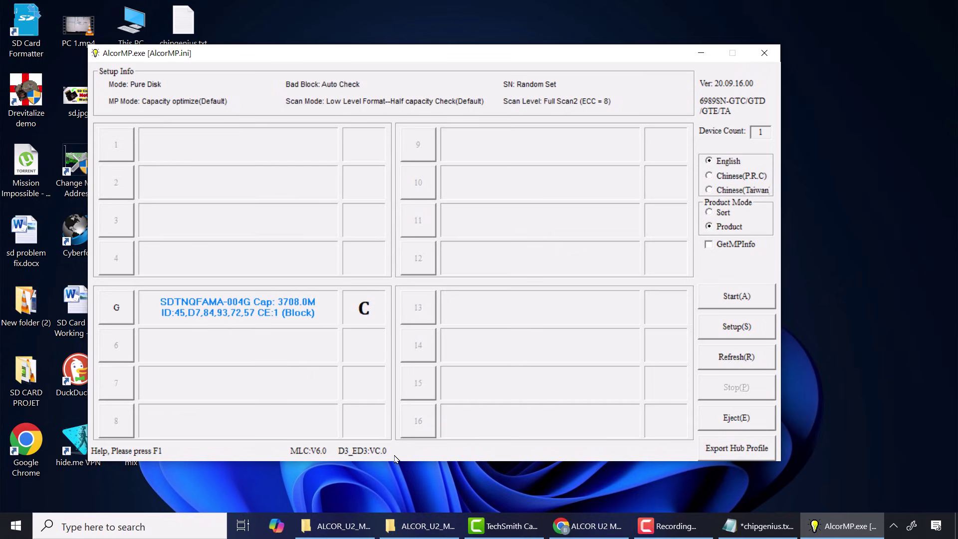
pyautogui.click(732, 299)
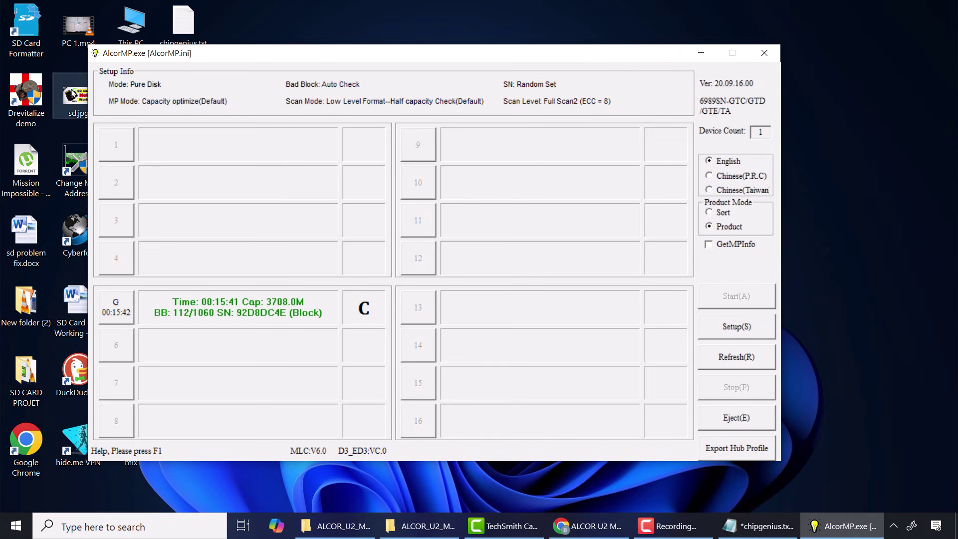
# - Open Removable Disk (G:) from This PC and view its properties to check the file system and capacity
pyautogui.doubleClick(131, 20)
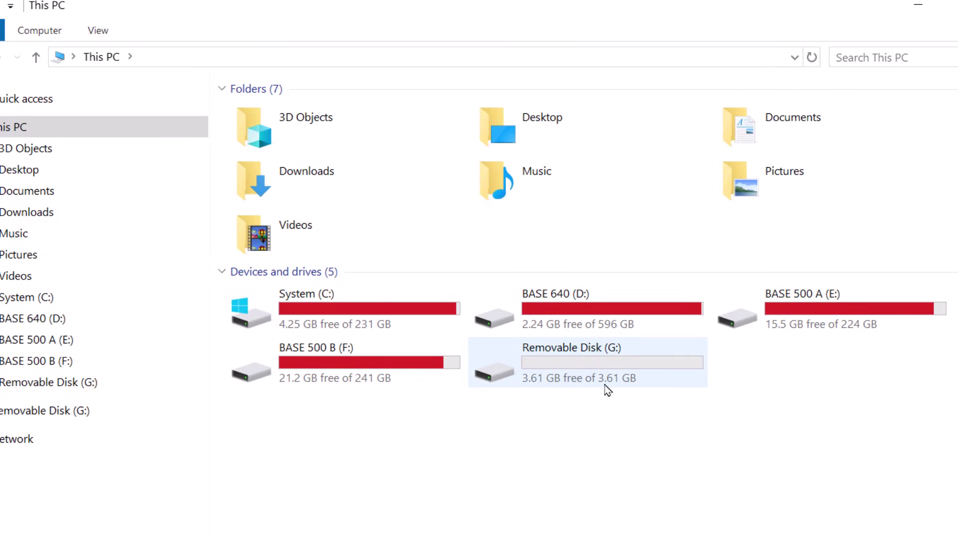
pyautogui.moveTo(624, 383)
pyautogui.doubleClick(582, 364)
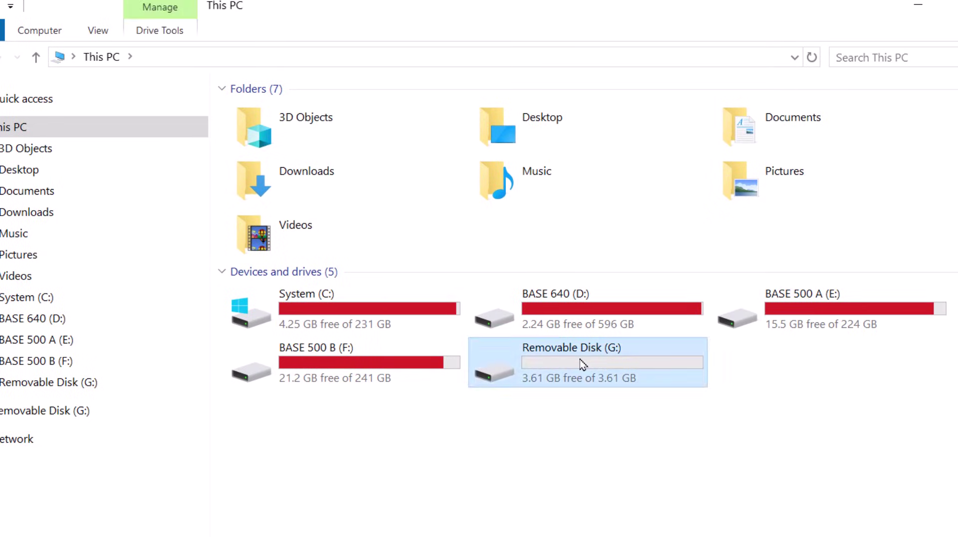
pyautogui.rightClick(531, 189)
pyautogui.click(572, 462)
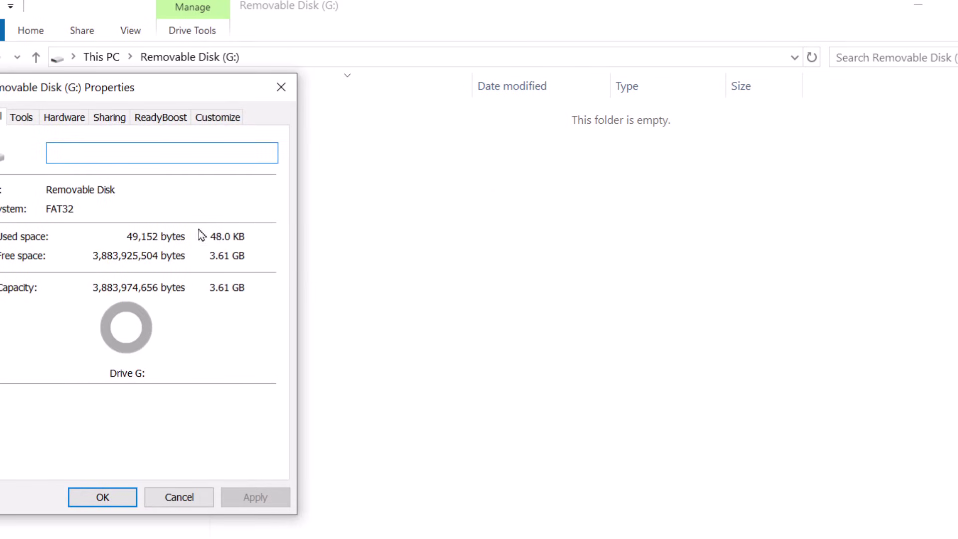
# - Move the Removable Disk (G:) properties window aside and download ChipGenius from the LO4D.com UK mirror
pyautogui.moveTo(176, 93); pyautogui.dragTo(562, 106)
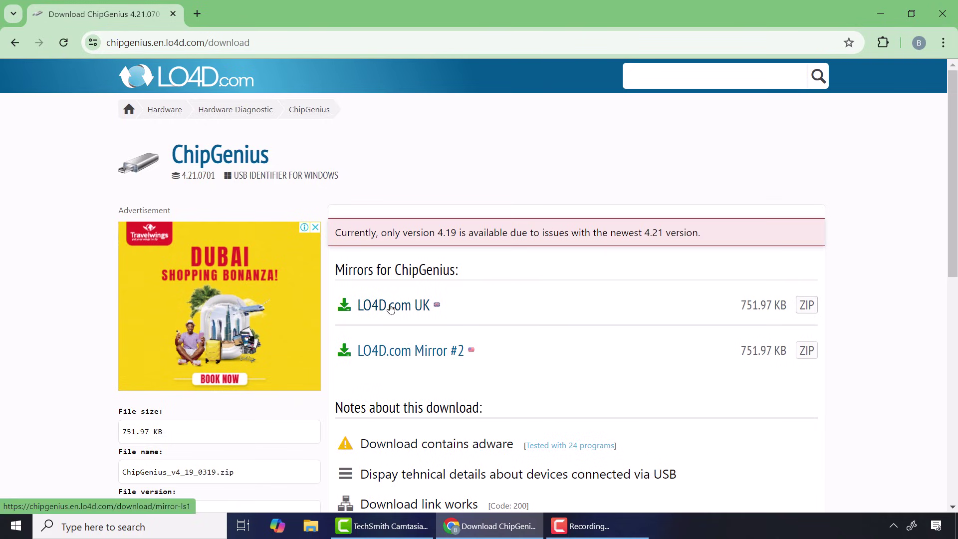
pyautogui.click(391, 305)
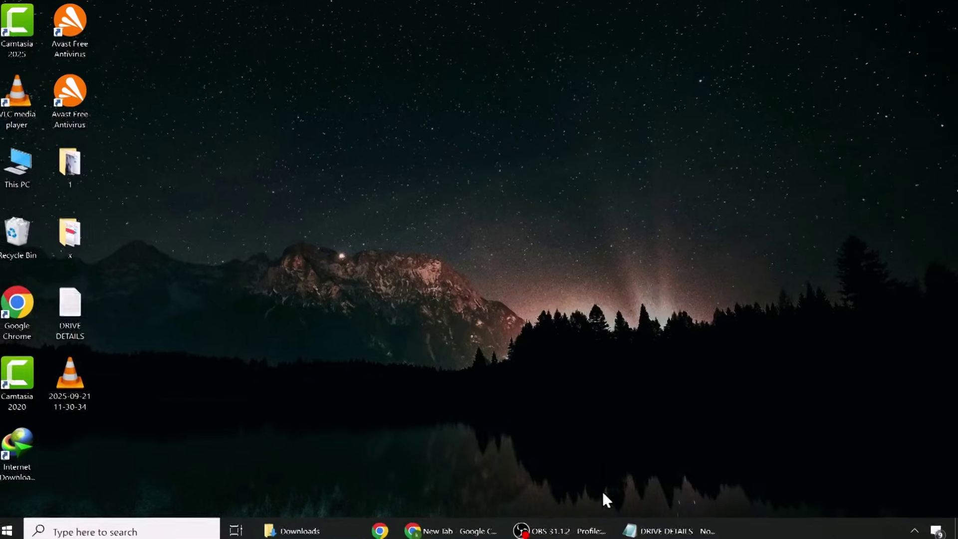
# - Copy the controller vendor "Alcor Micro" from the DRIVE DETAILS note and paste it into the Google search box
pyautogui.click(641, 526)
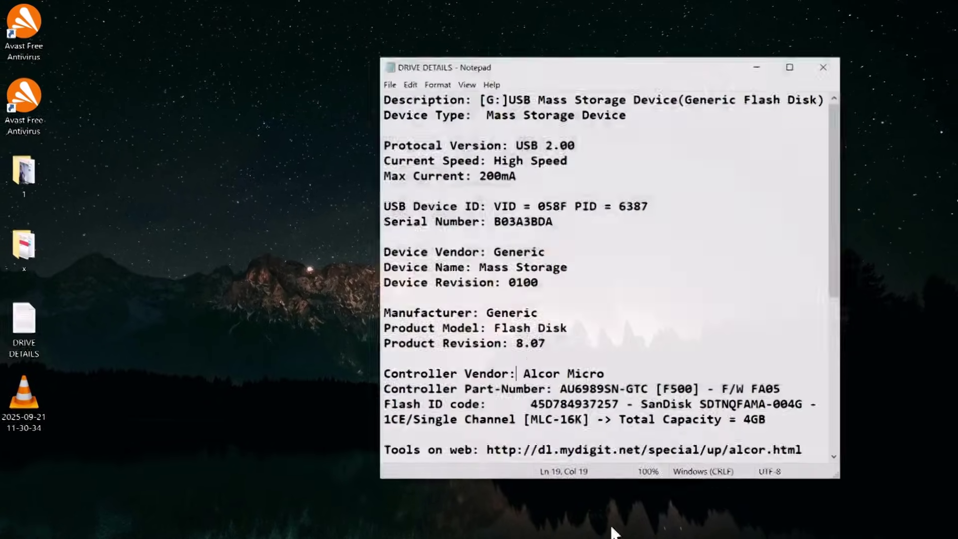
pyautogui.moveTo(517, 366); pyautogui.dragTo(600, 366)
pyautogui.rightClick(598, 366)
pyautogui.click(619, 398)
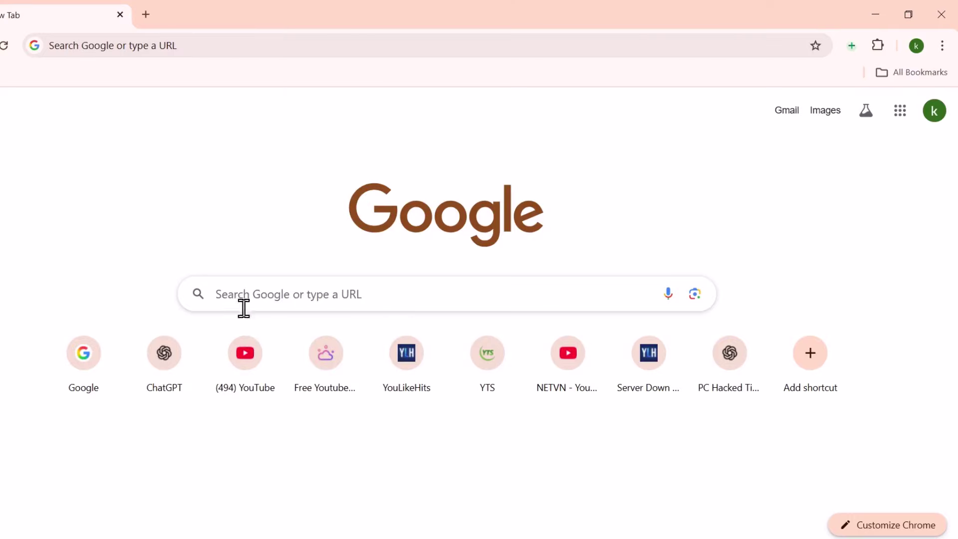
pyautogui.rightClick(245, 302)
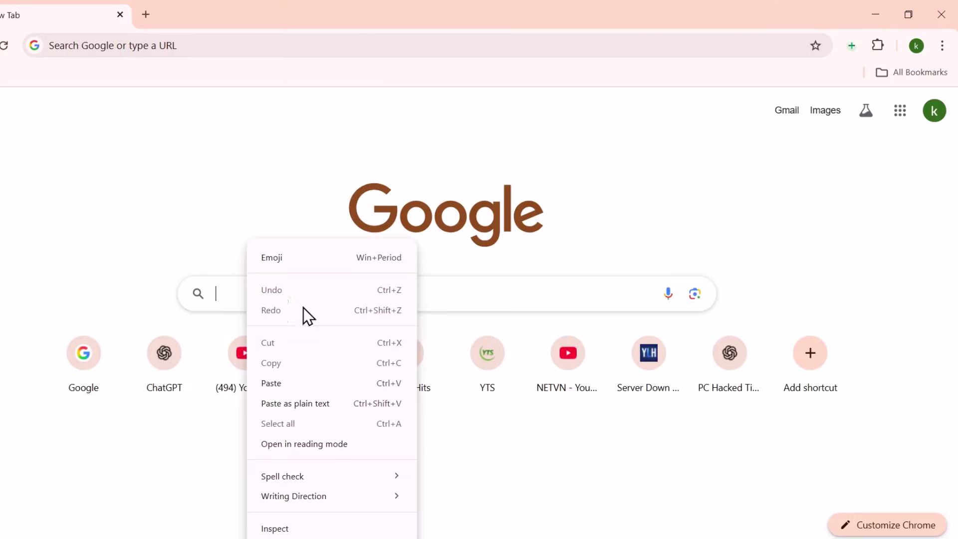
pyautogui.click(291, 385)
# - Append the copied controller part number "AU6989SN-GTC [F500] - F/W FA05" from the note to the query and run the Google search
pyautogui.hotkey('alt', 'Tab')
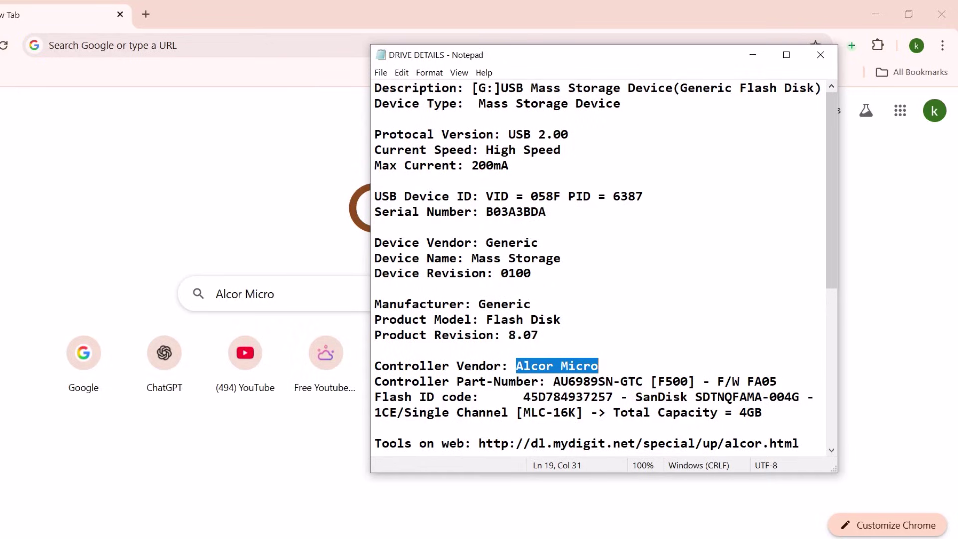
pyautogui.moveTo(553, 382); pyautogui.dragTo(778, 383)
pyautogui.rightClick(754, 368)
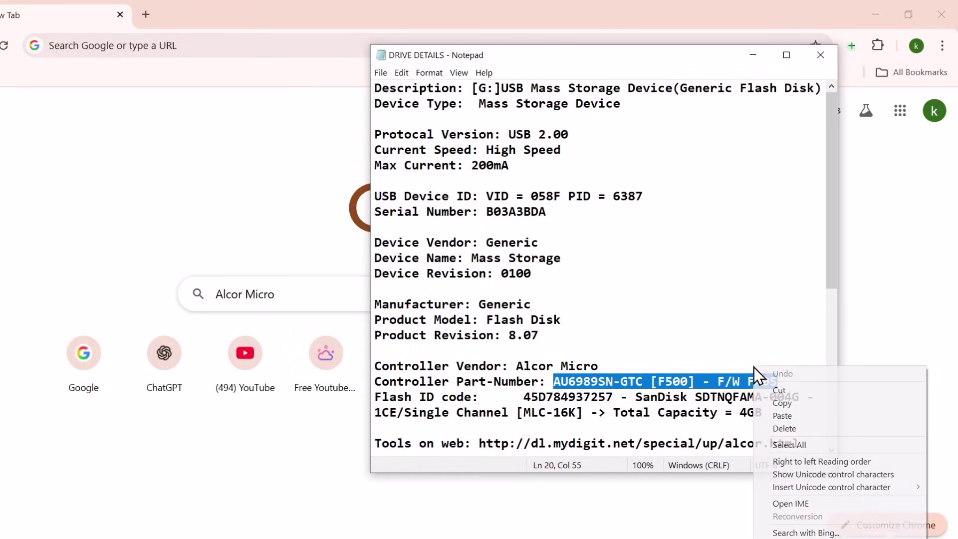
pyautogui.click(774, 403)
pyautogui.click(753, 54)
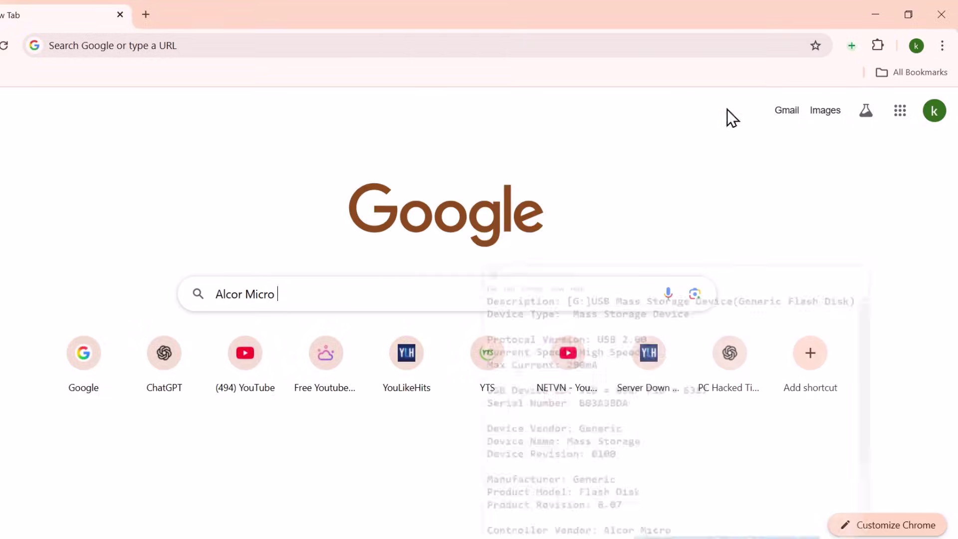
pyautogui.rightClick(369, 302)
pyautogui.click(380, 394)
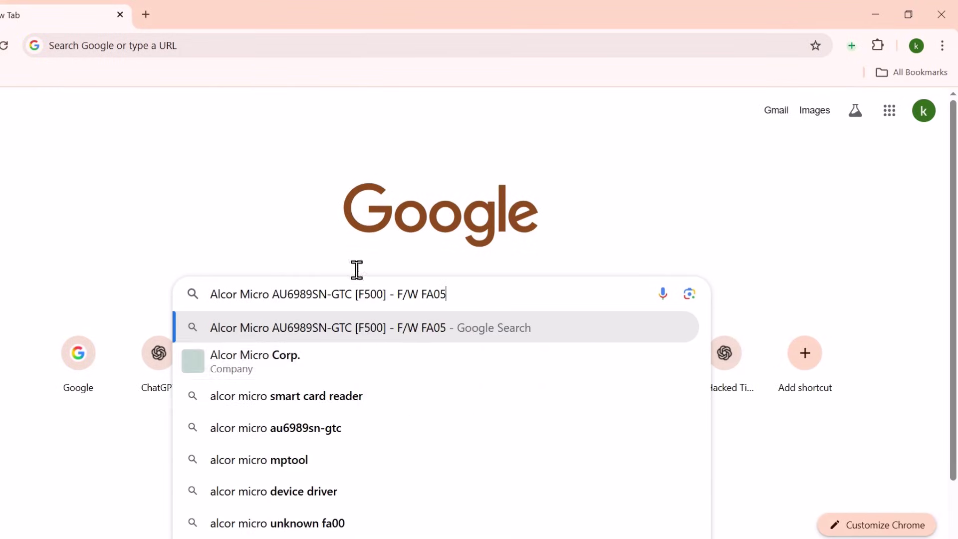
pyautogui.click(344, 233)
pyautogui.click(449, 294)
pyautogui.click(657, 340)
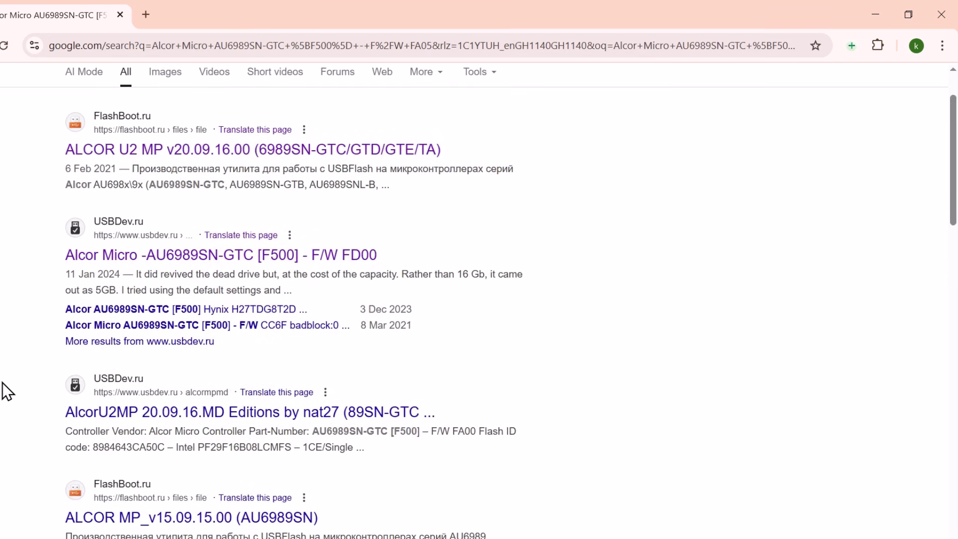
# - Open the USBDev.ru AlcorU2MP 20.09.16.MD result in a new tab and look through its Classic Edition downloads
pyautogui.rightClick(228, 419)
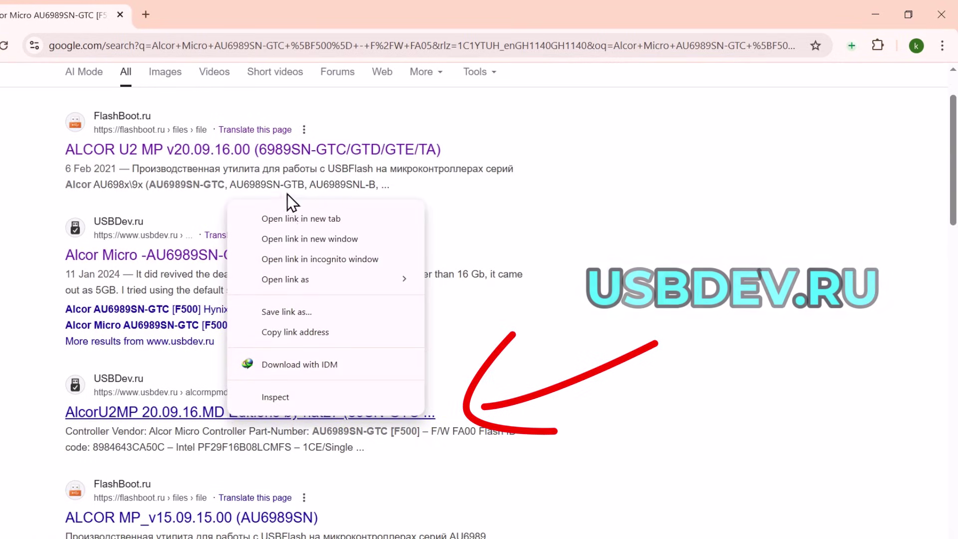
pyautogui.click(295, 220)
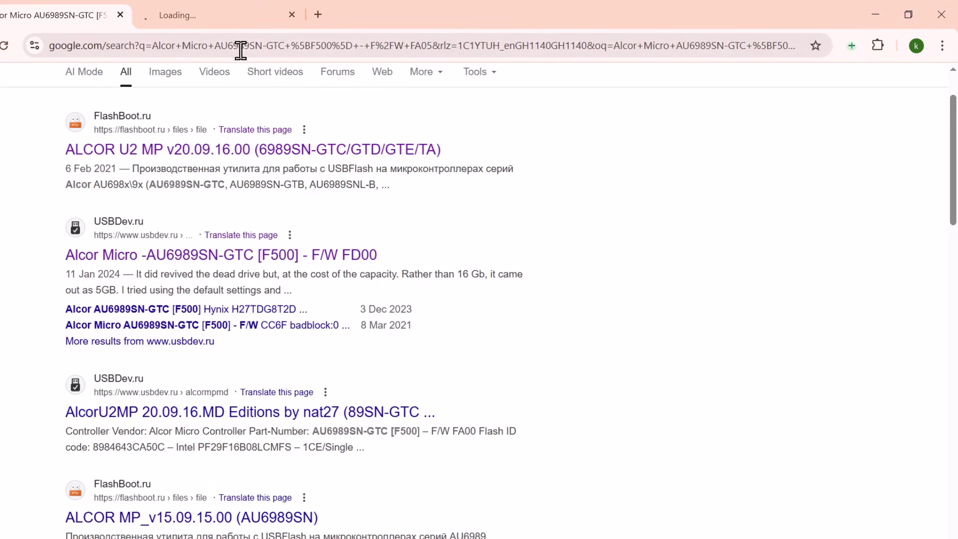
pyautogui.click(254, 21)
pyautogui.scroll(-5, 7, 334)
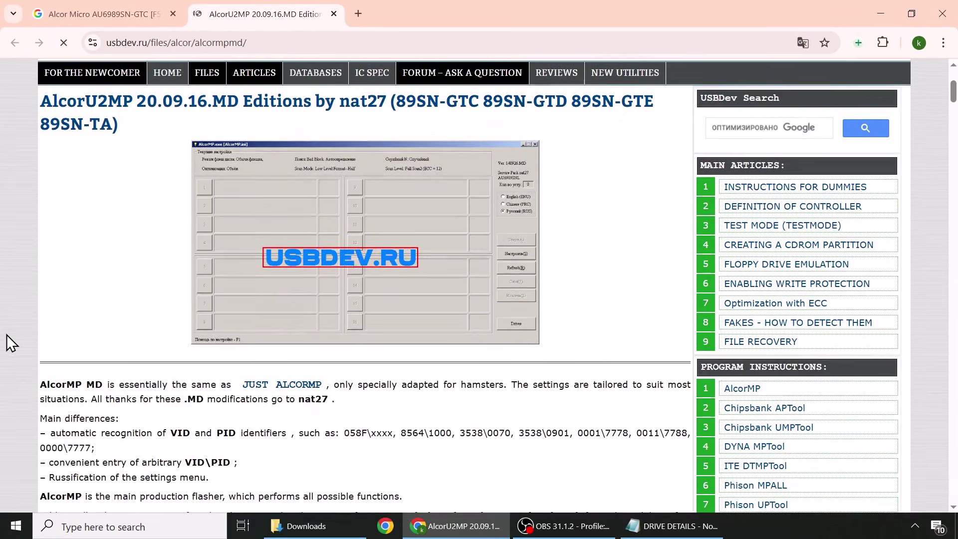
pyautogui.scroll(-7, 7, 335)
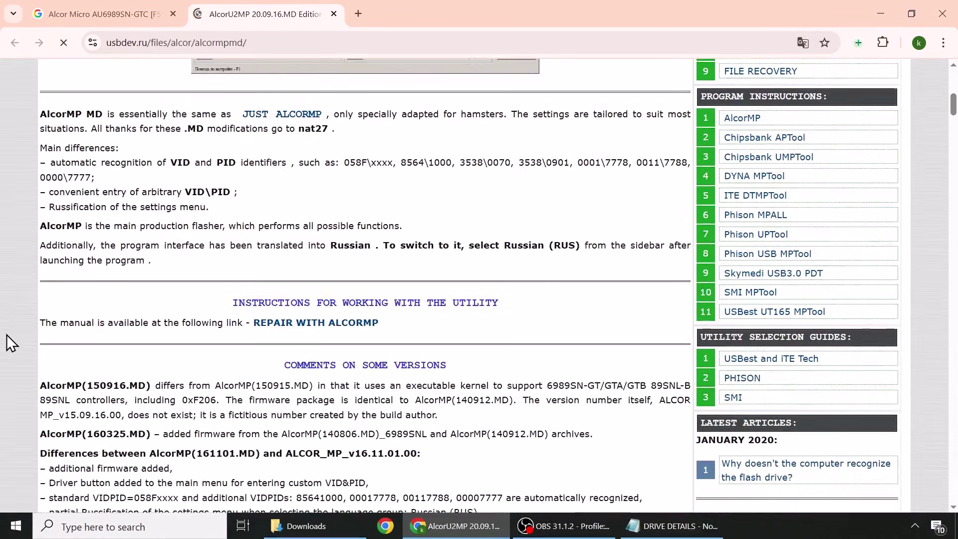
pyautogui.scroll(-10, 7, 334)
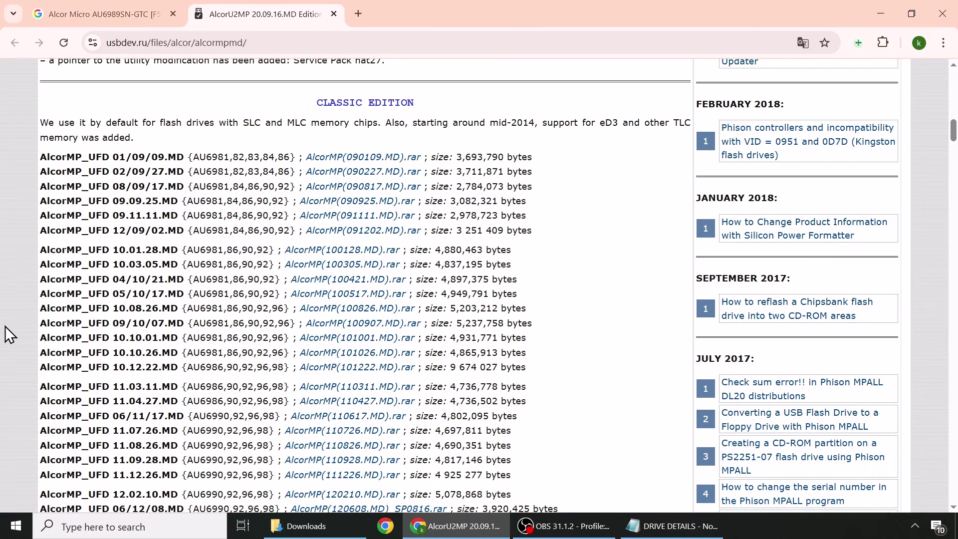
# - Extract all the AlcorMP archives in the desktop folder "Alcor au6989" into an AlcorMP(160325.MD) folder
pyautogui.click(894, 8)
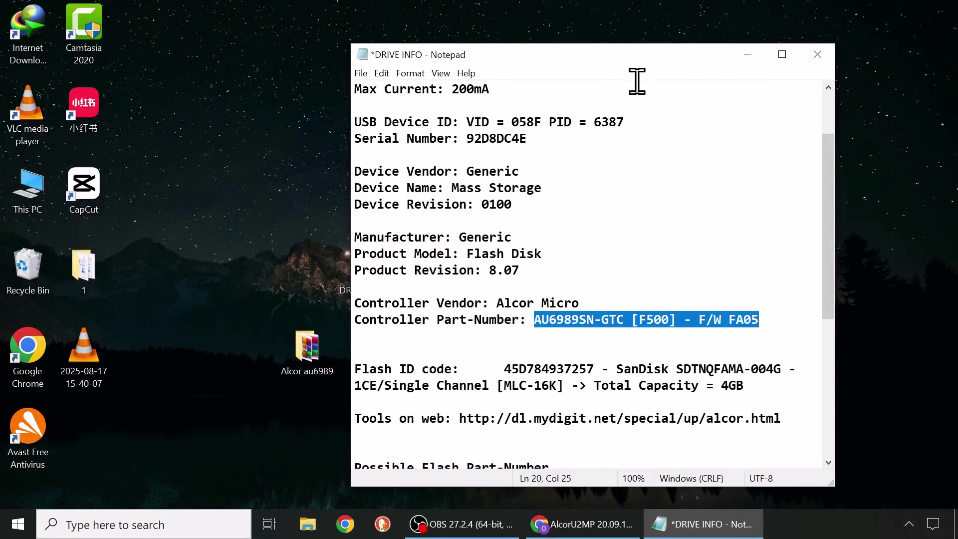
pyautogui.click(749, 55)
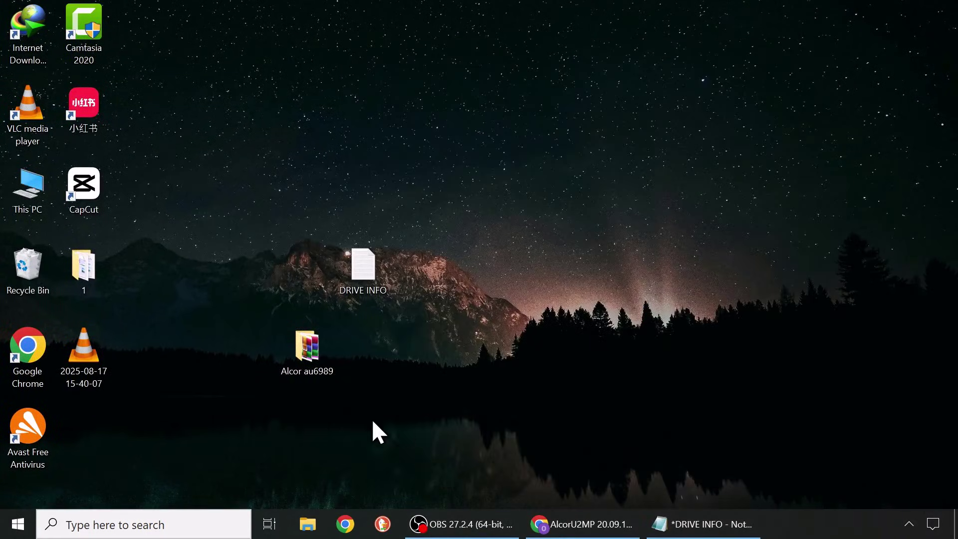
pyautogui.doubleClick(310, 346)
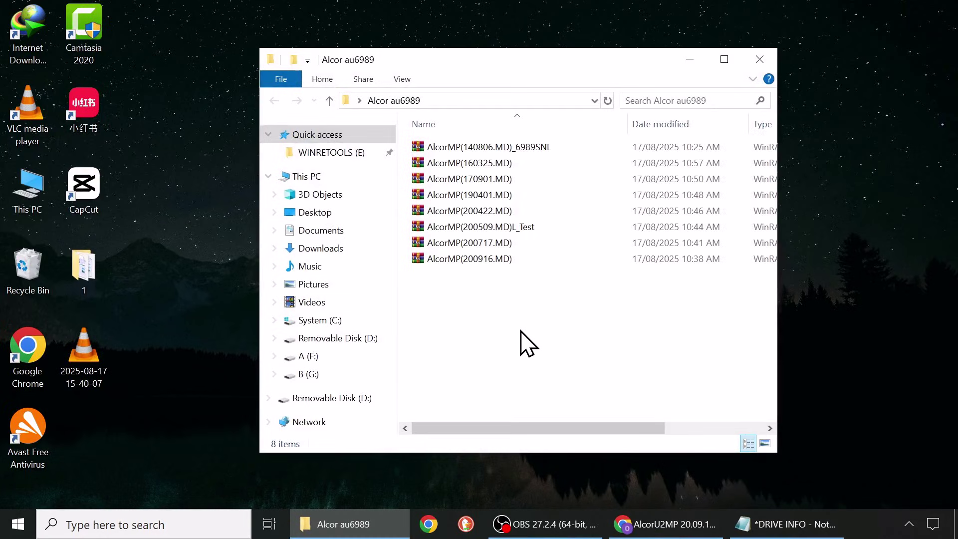
pyautogui.moveTo(521, 330); pyautogui.dragTo(461, 147)
pyautogui.rightClick(466, 167)
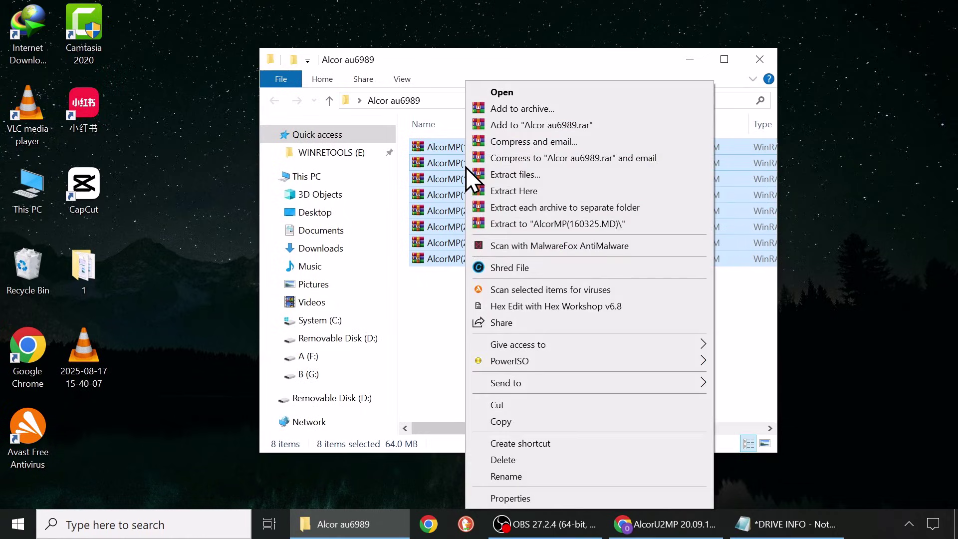
pyautogui.click(550, 224)
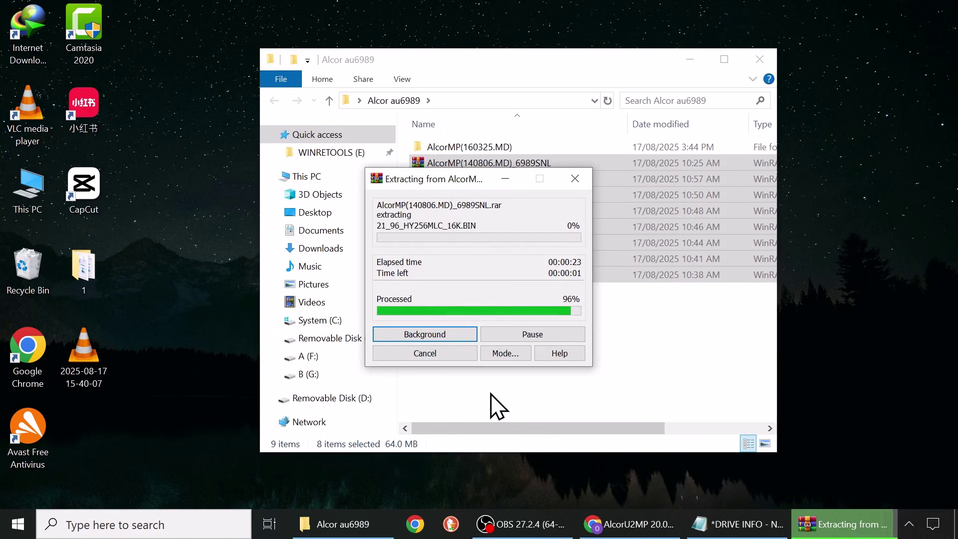
pyautogui.click(512, 317)
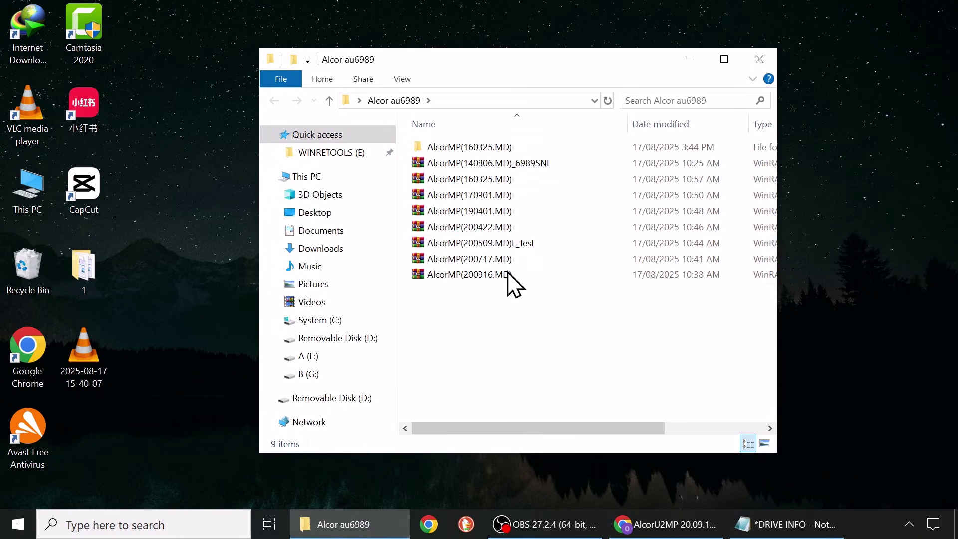
# - Run AlcorMP from the extracted AlcorMP(140806.MD)_6989SNL folder, allowing it to make changes, check for the flash drive, and close it
pyautogui.doubleClick(481, 150)
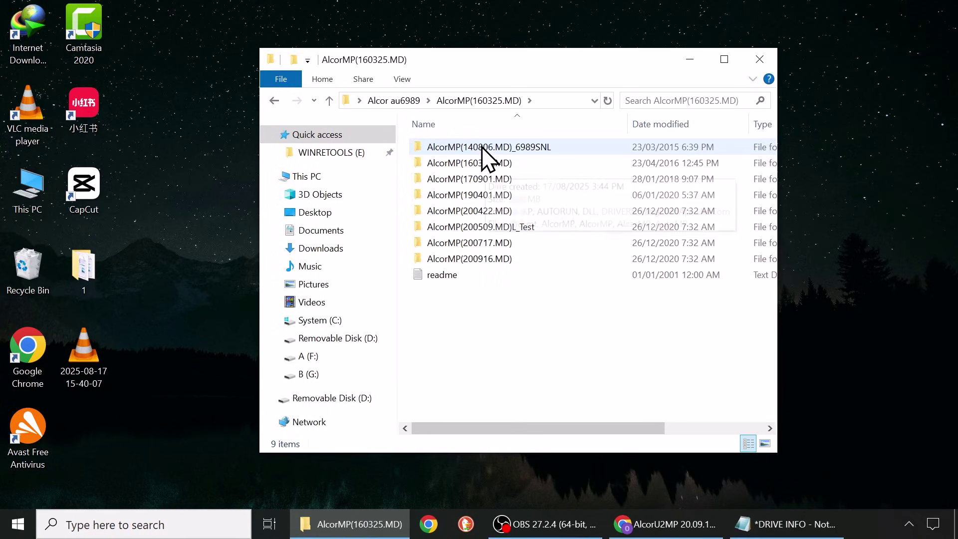
pyautogui.doubleClick(481, 148)
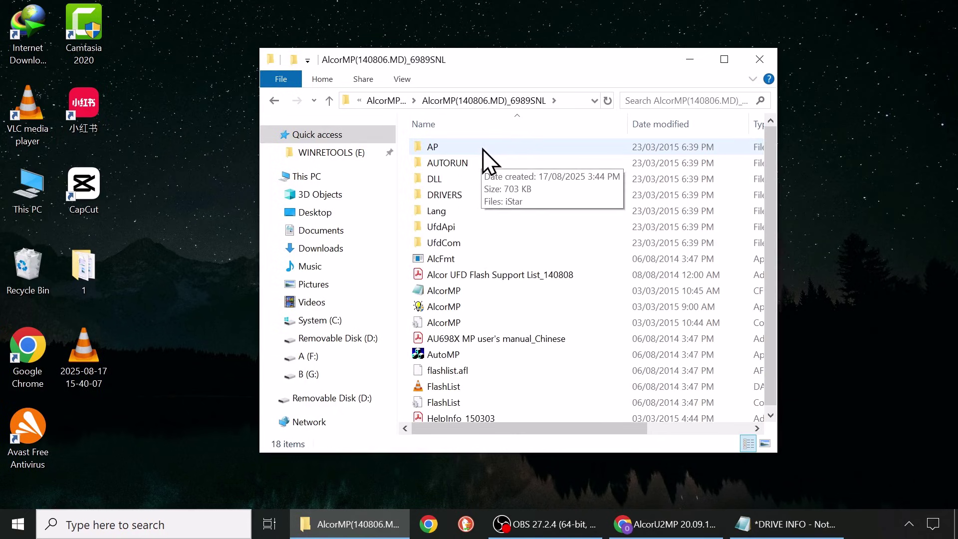
pyautogui.click(433, 307)
pyautogui.doubleClick(434, 307)
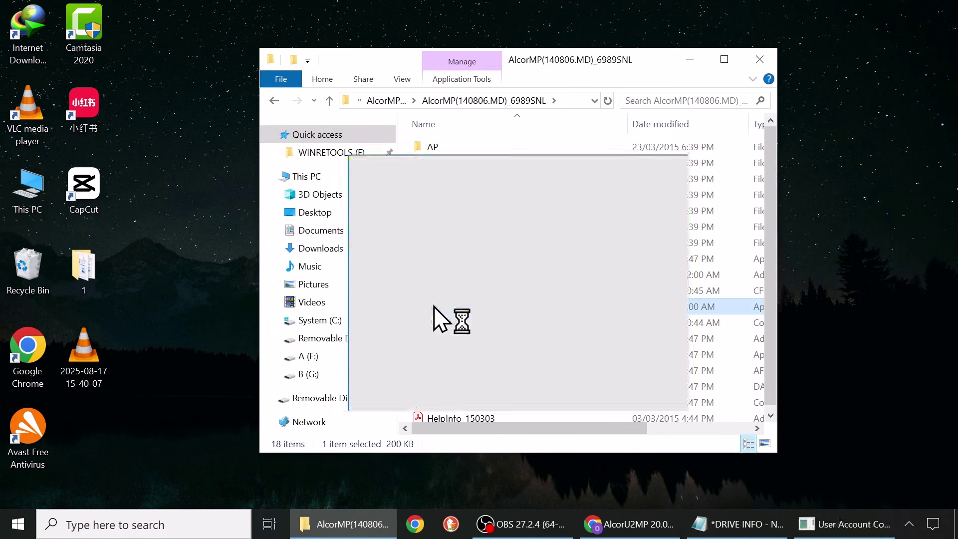
pyautogui.click(464, 378)
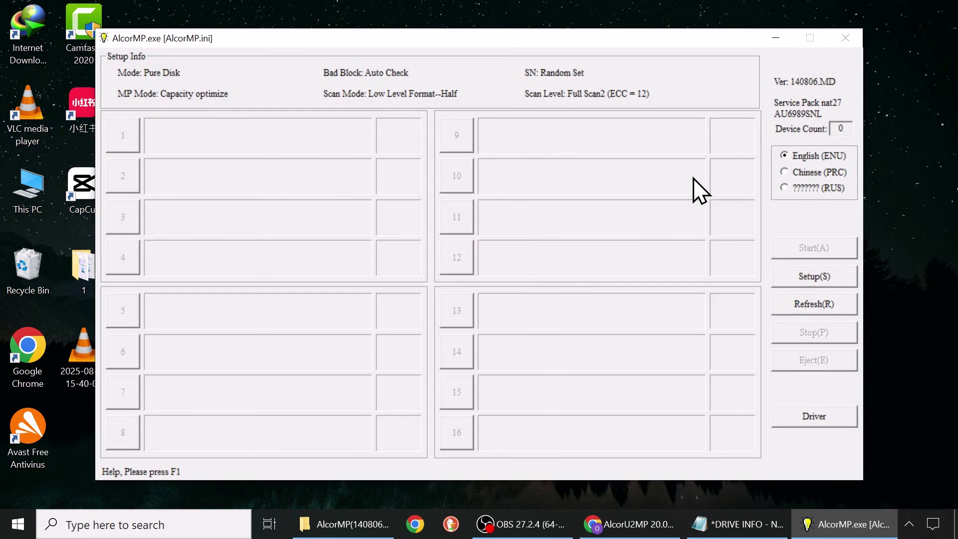
pyautogui.click(845, 37)
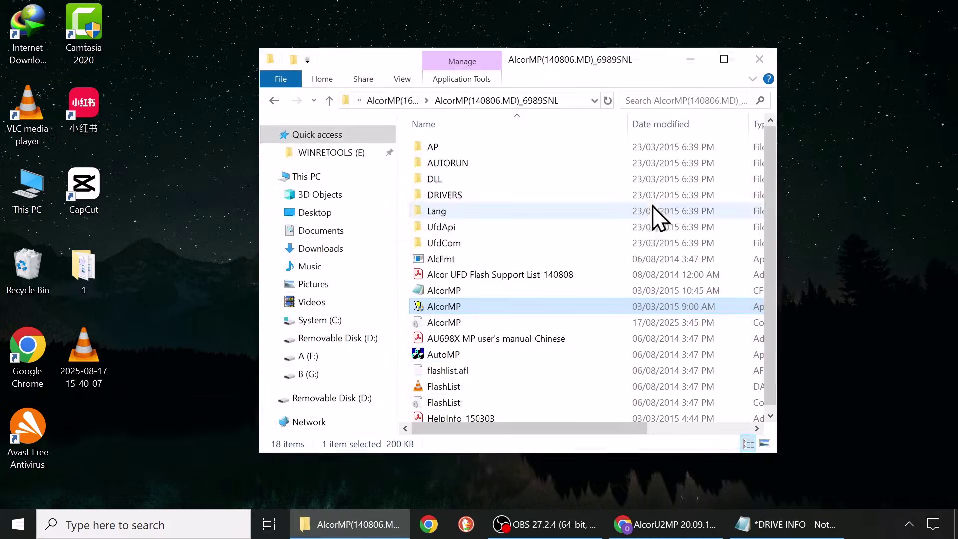
# - Run AlcorMP from the inner AlcorMP(160325.MD) folder with permission to make changes, check for the flash drive, and close it
pyautogui.click(276, 100)
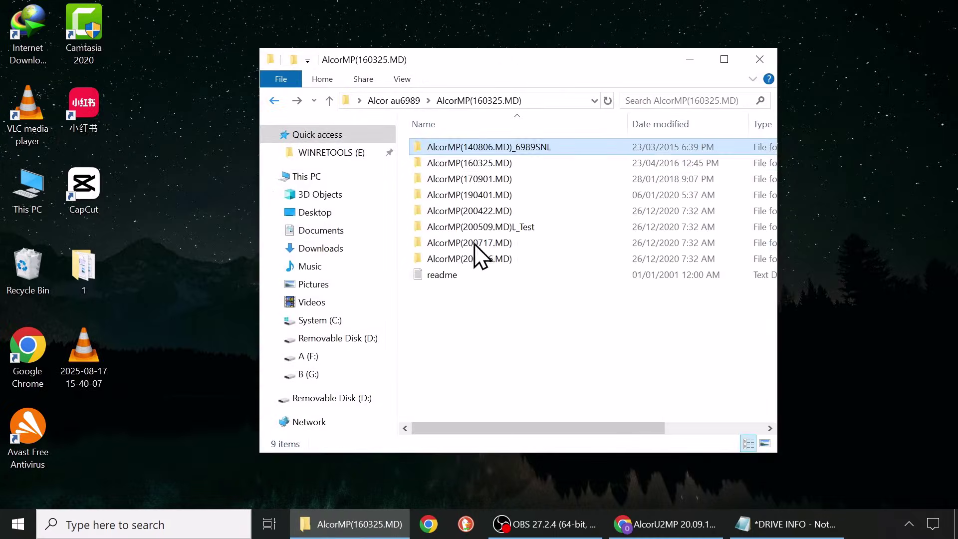
pyautogui.doubleClick(455, 164)
pyautogui.doubleClick(446, 292)
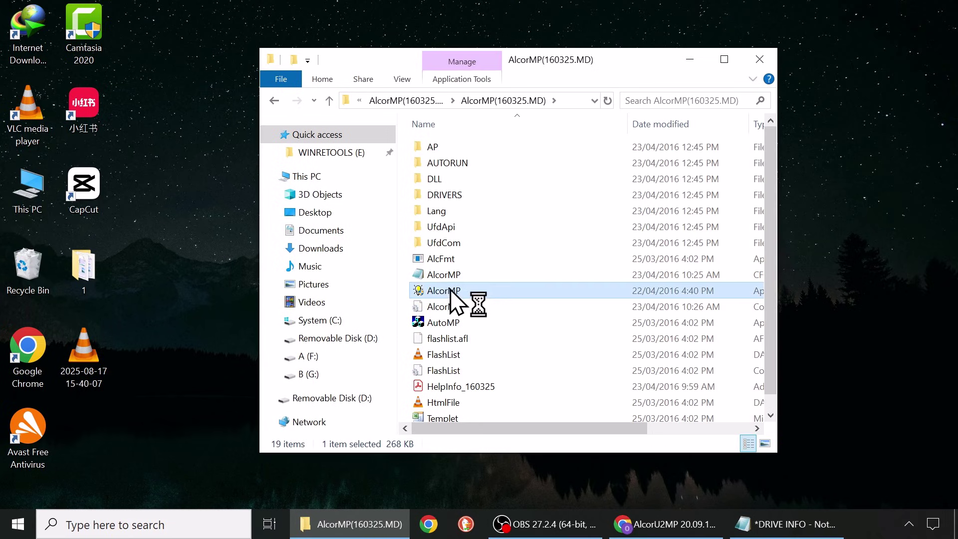
pyautogui.click(496, 375)
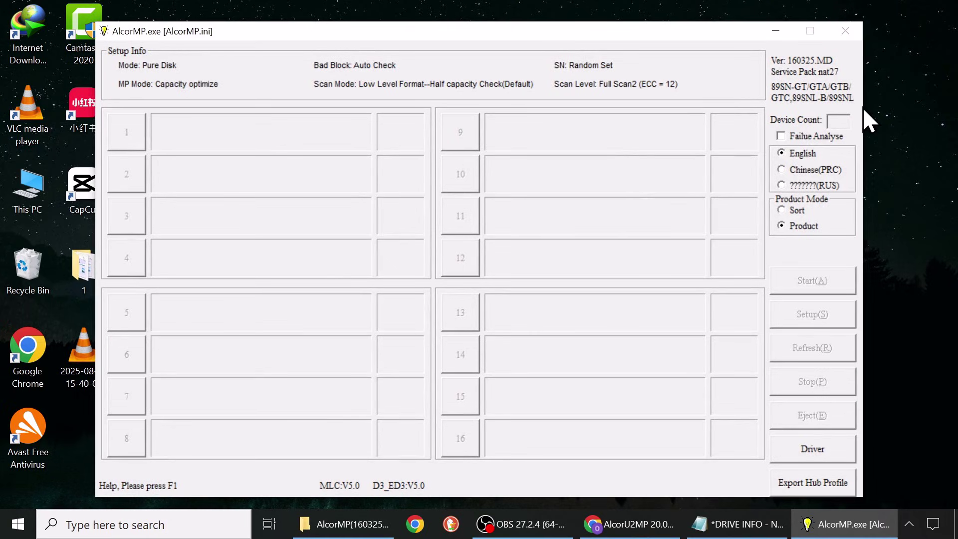
pyautogui.click(846, 32)
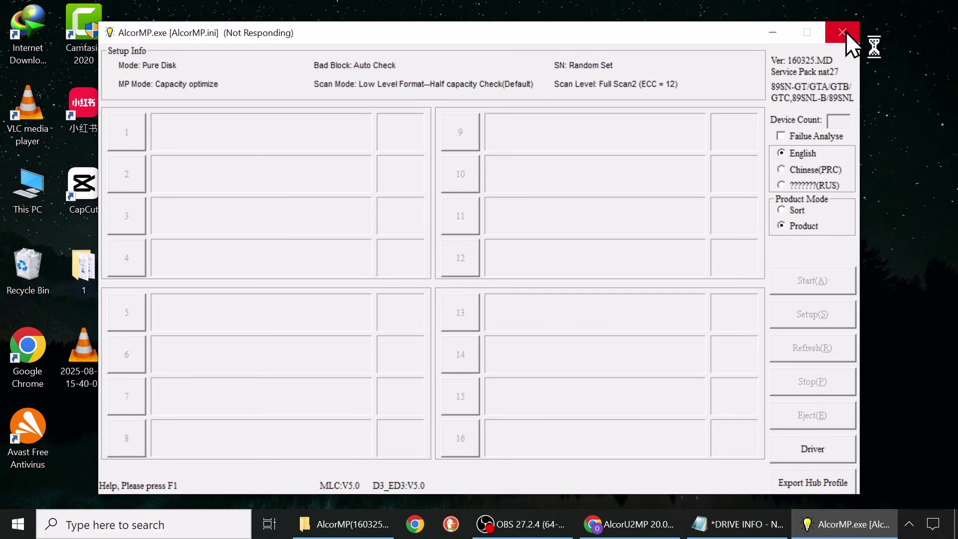
# - Go back to the extracted tools and run AlcorMP from the AlcorMP(170901.MD) folder, allowing it to make changes
pyautogui.click(274, 100)
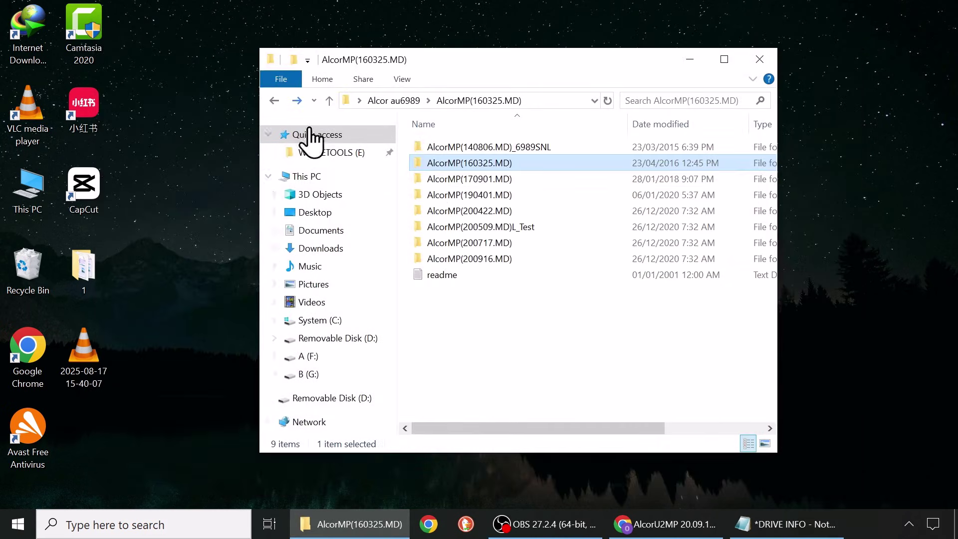
pyautogui.doubleClick(475, 181)
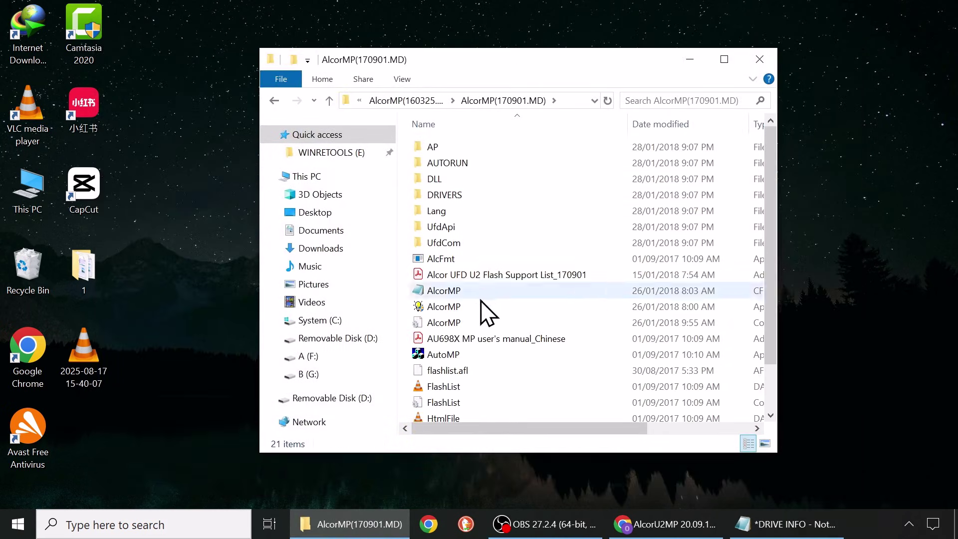
pyautogui.doubleClick(444, 308)
pyautogui.click(475, 374)
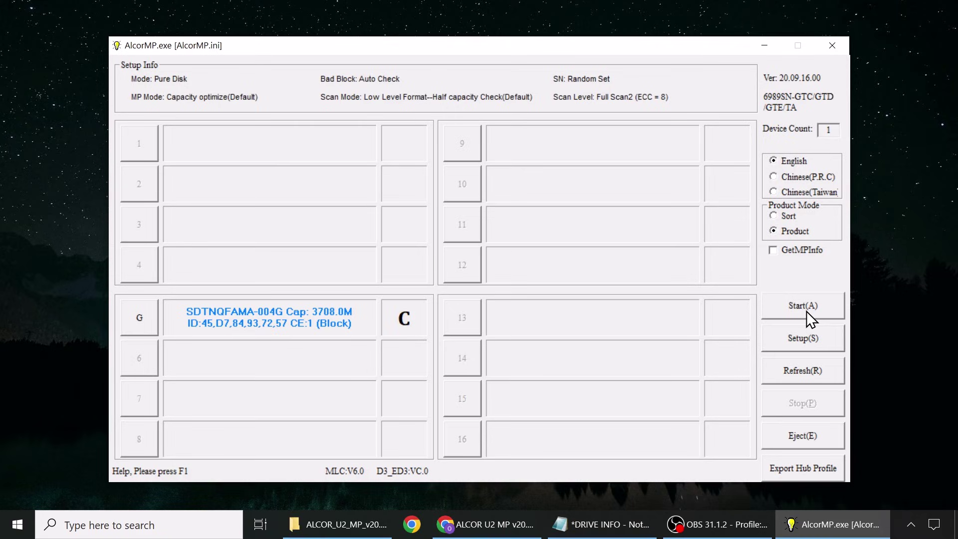
# - Start the repair of drive G in AlcorMP 20.09.16.00 and run ChipGenius powerful detection on the AX216 FLASH READER (H:)
pyautogui.click(807, 311)
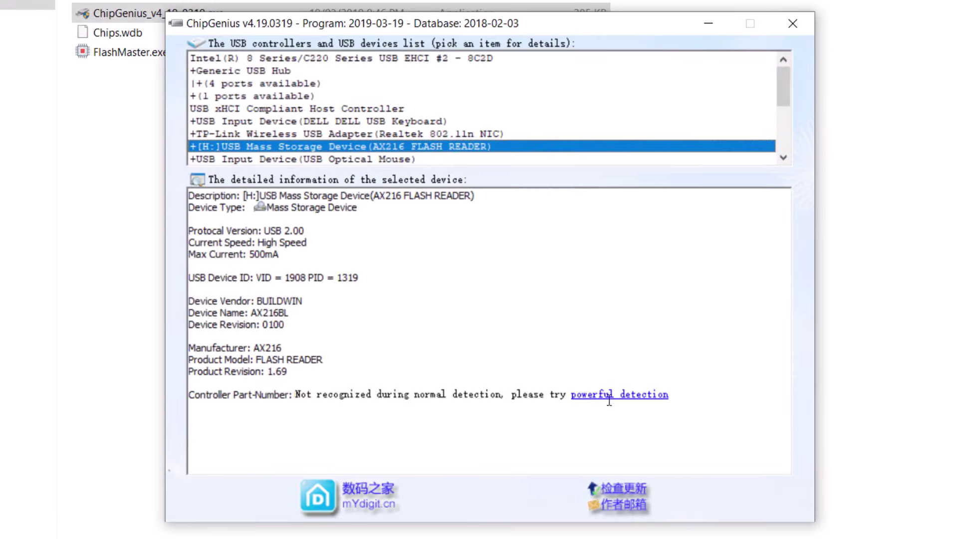
pyautogui.click(562, 372)
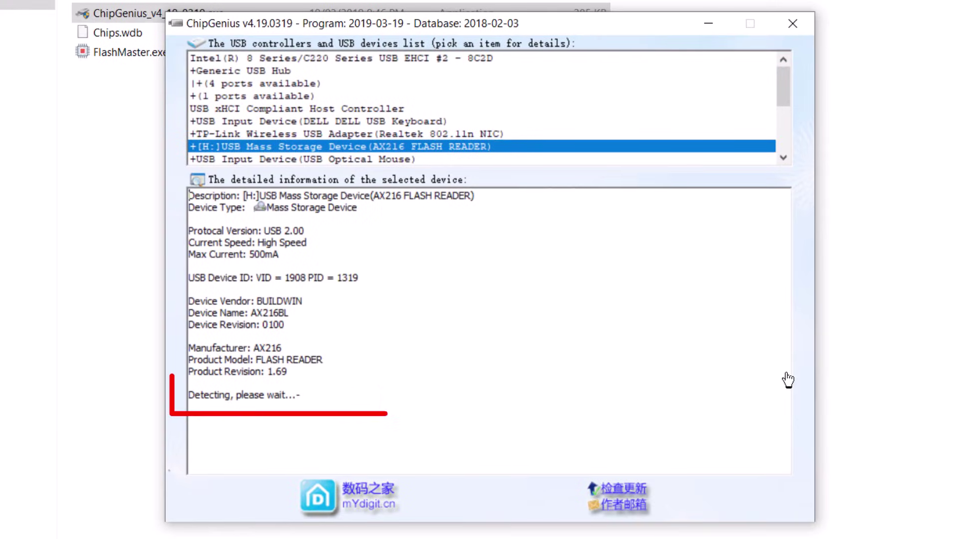